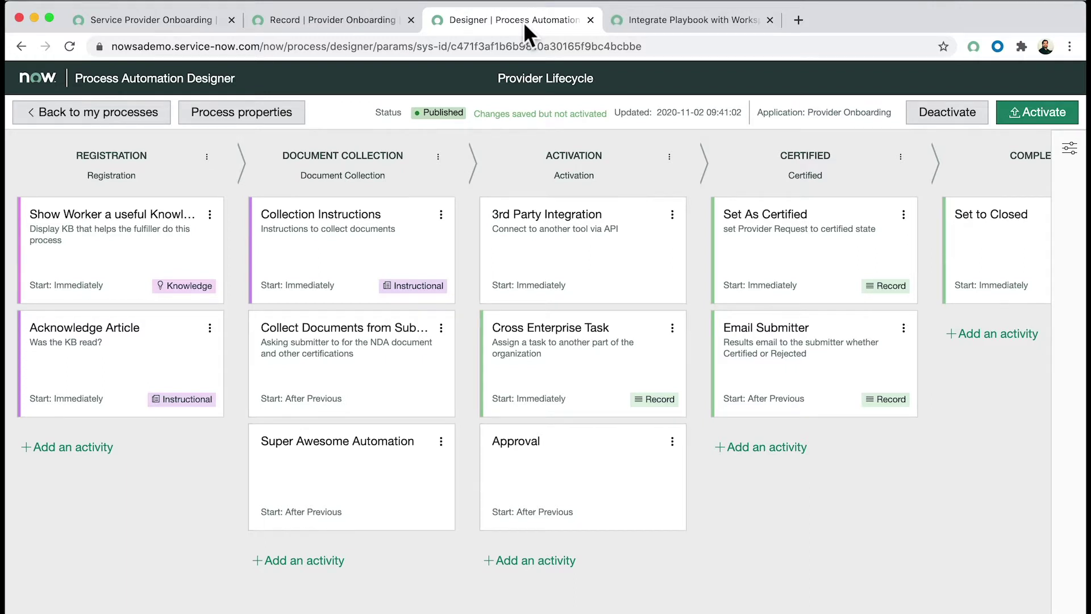
- Drag the Approval card out of Activation and drop it after the NDA activity in Document Collection
drag(548, 443, 546, 307)
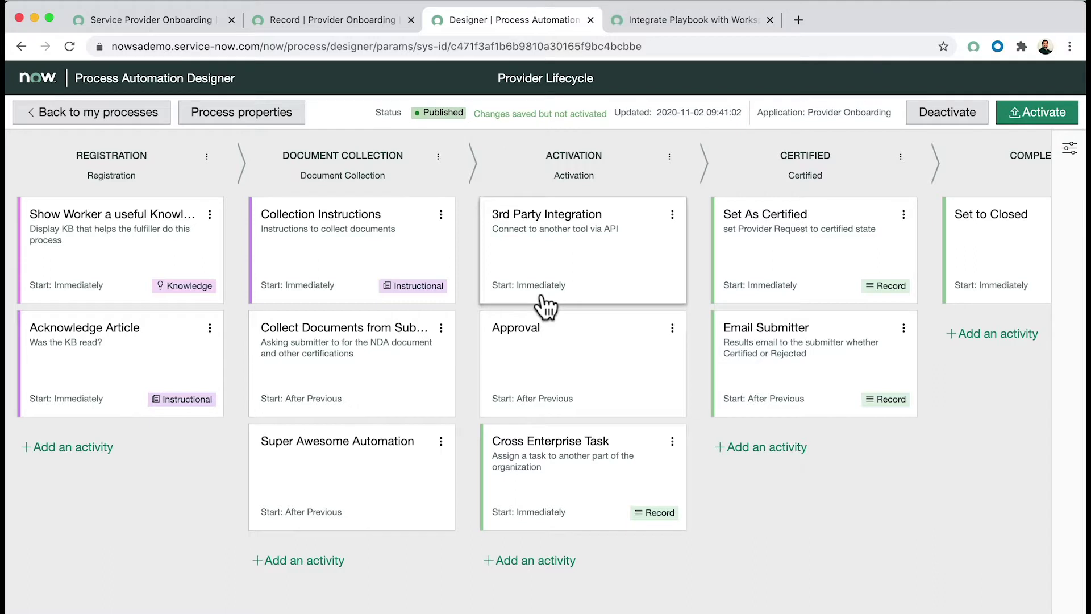
drag(577, 336, 396, 428)
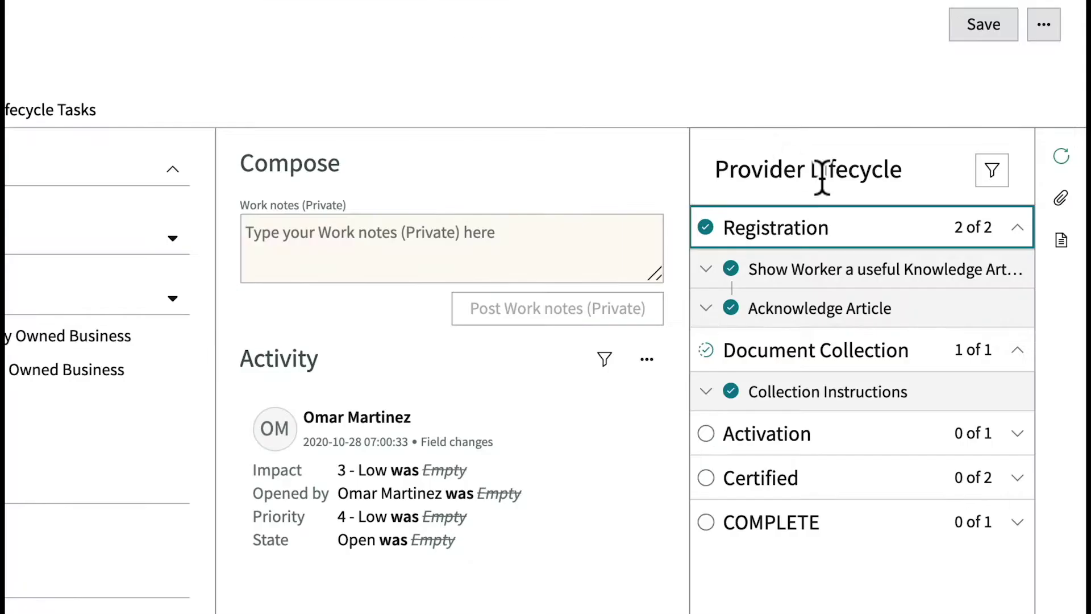
- Collapse Registration, toggle Document Collection, and expand Activation to confirm it holds only Cross Enterprise Task
click(799, 236)
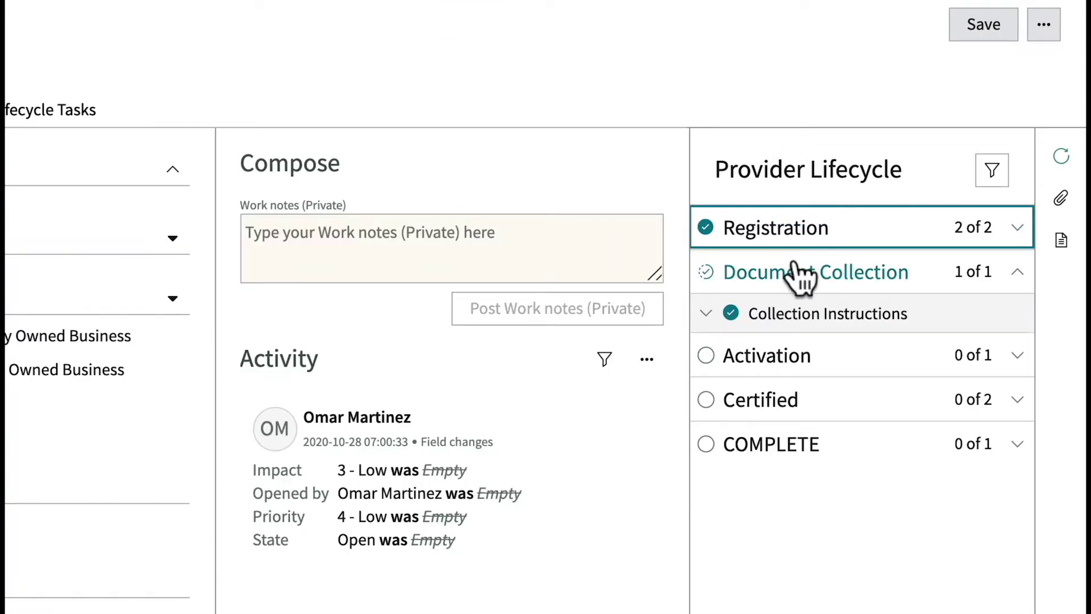
click(795, 264)
click(796, 264)
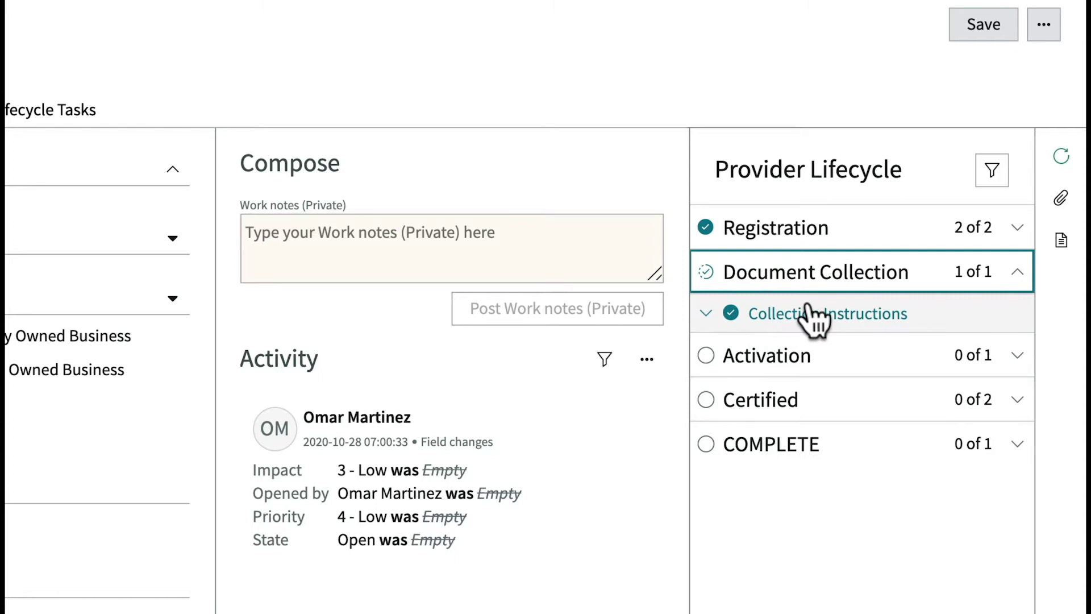
click(794, 358)
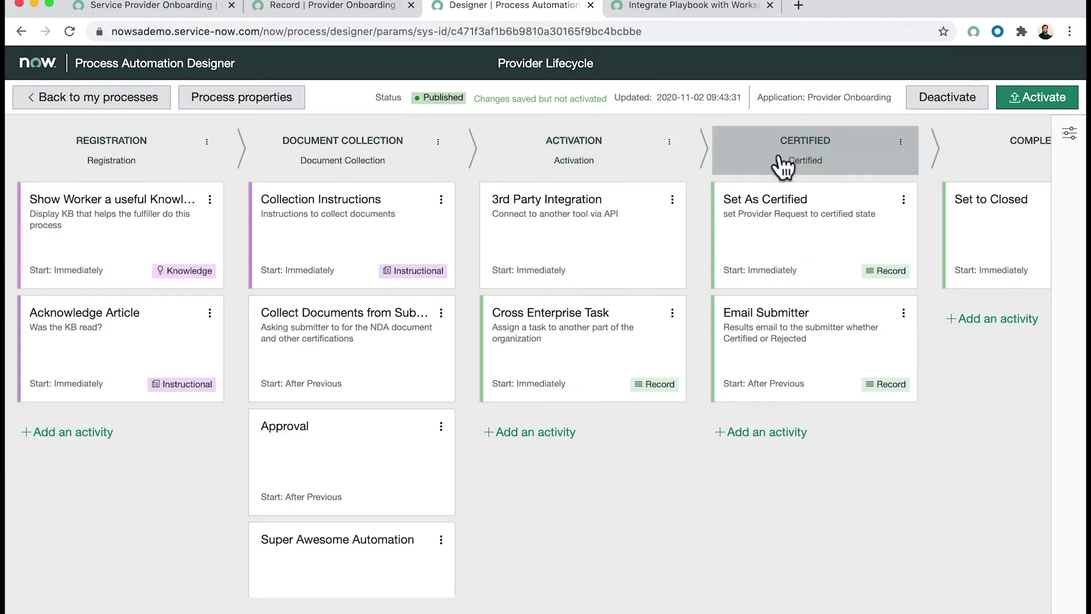
- Recheck the provider onboarding record's lifecycle, then return to the Integrate Playbook with Workspace docs
click(335, 9)
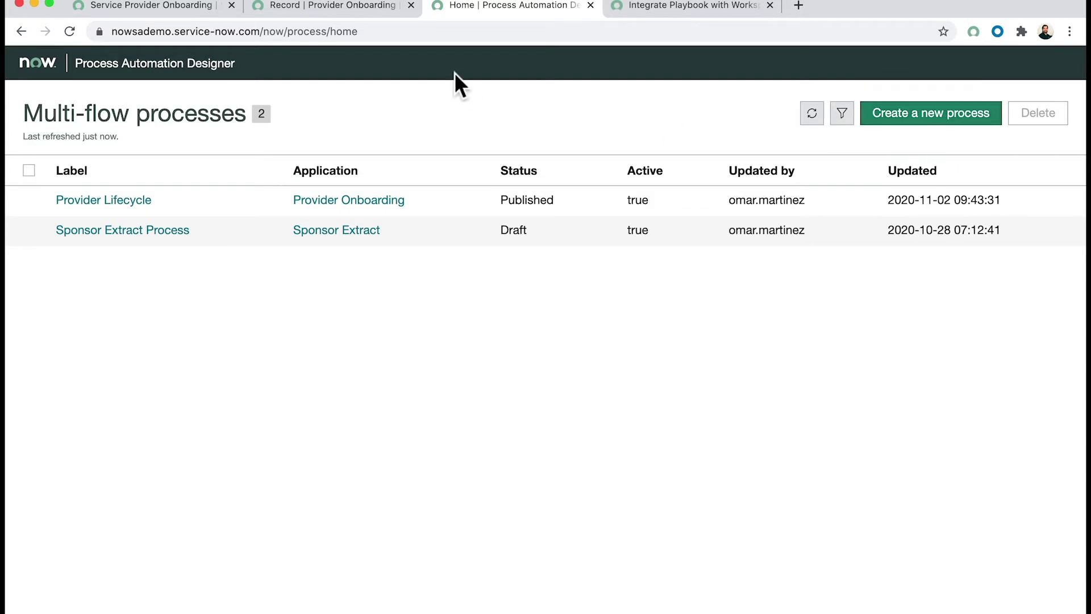
click(291, 7)
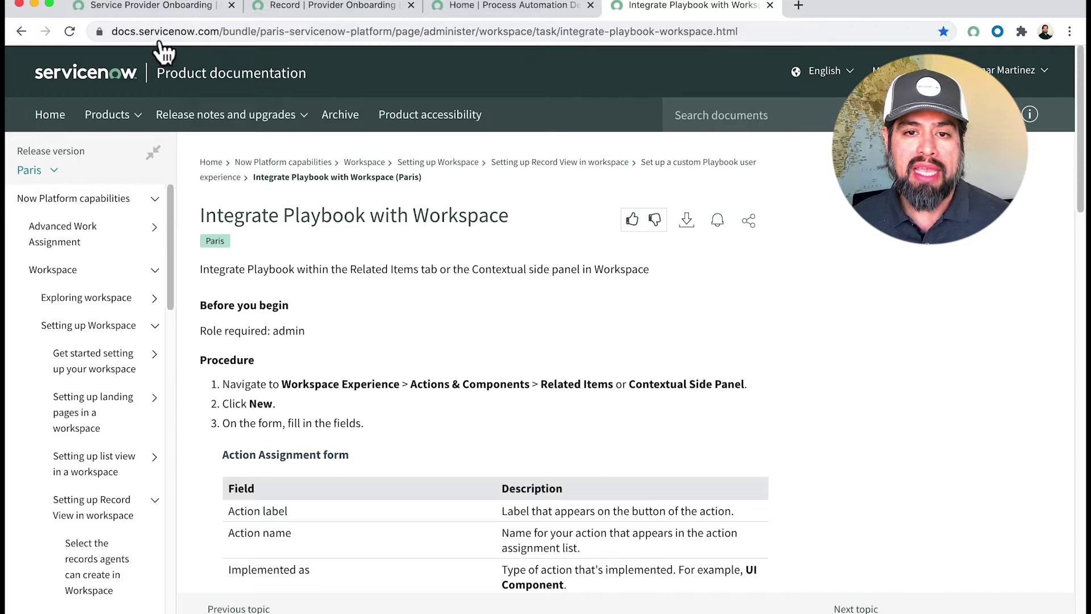
click(139, 8)
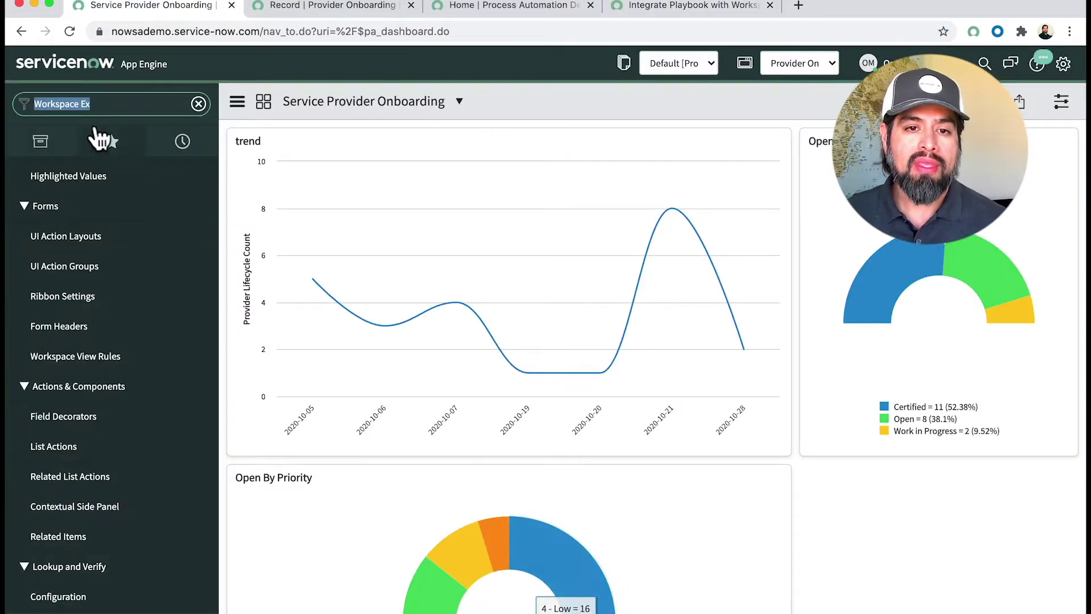
click(115, 111)
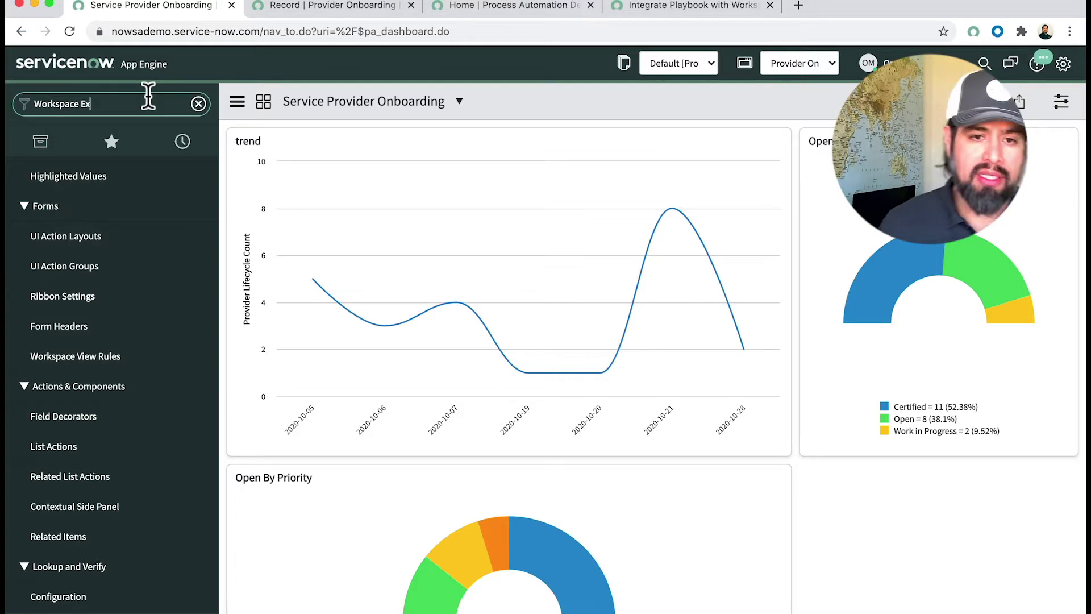
scroll(123, 238, up, 10)
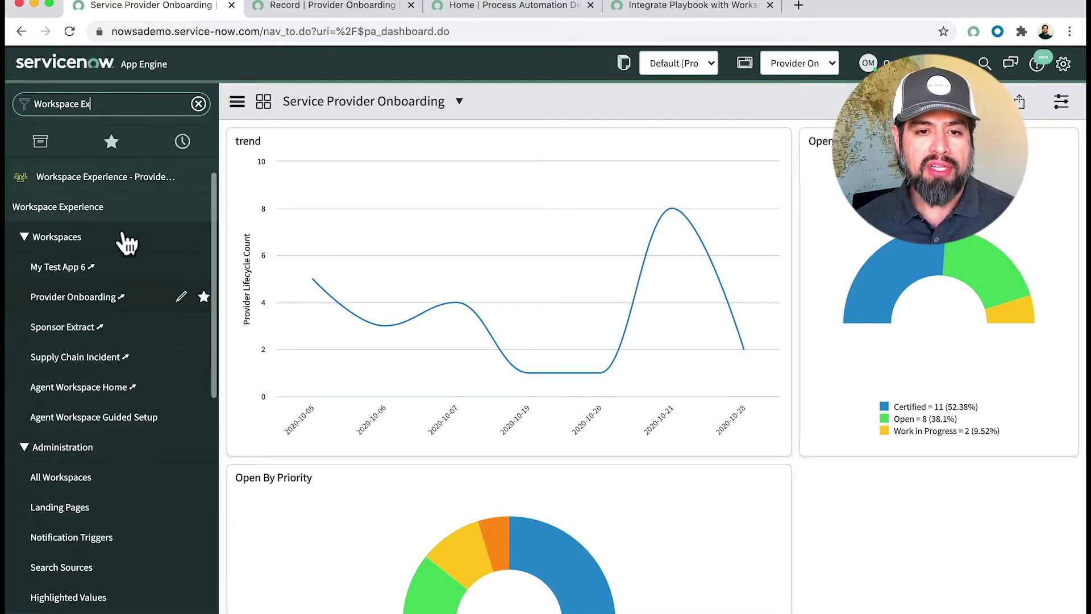
scroll(128, 317, down, 5)
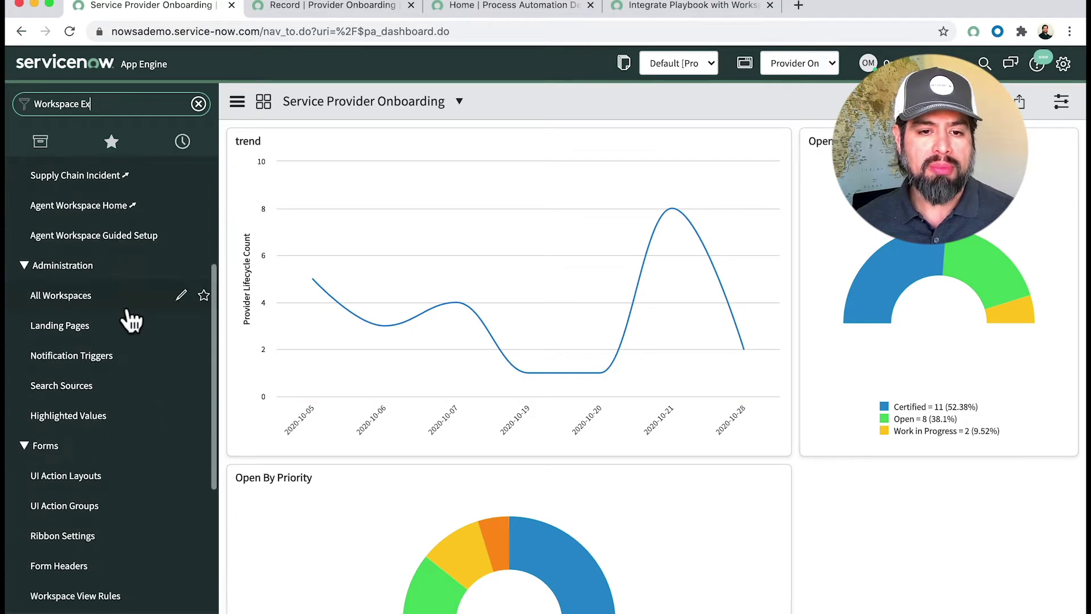
scroll(131, 319, down, 5)
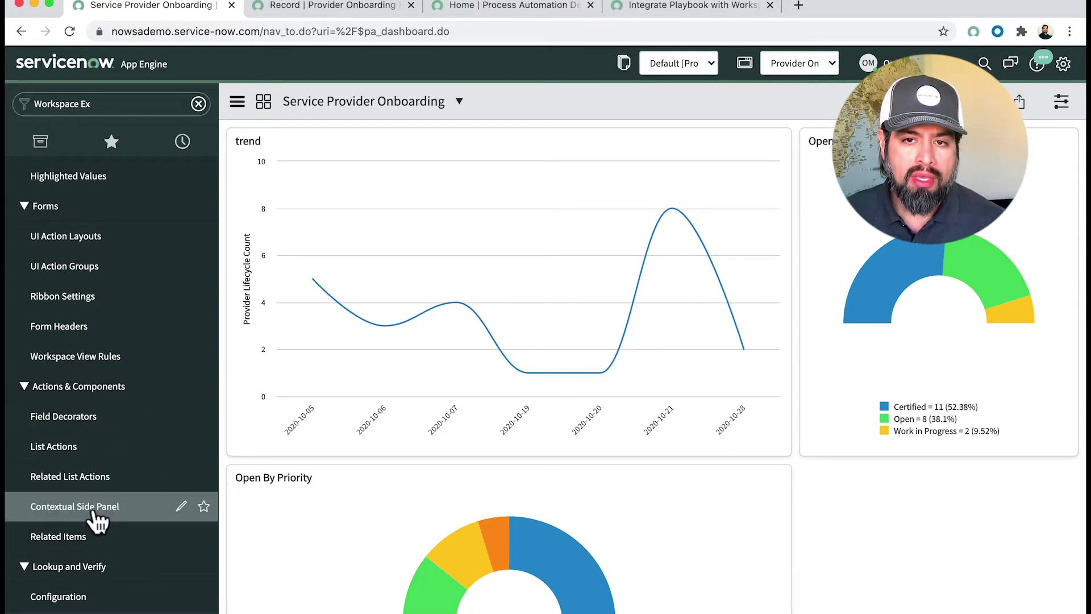
click(653, 9)
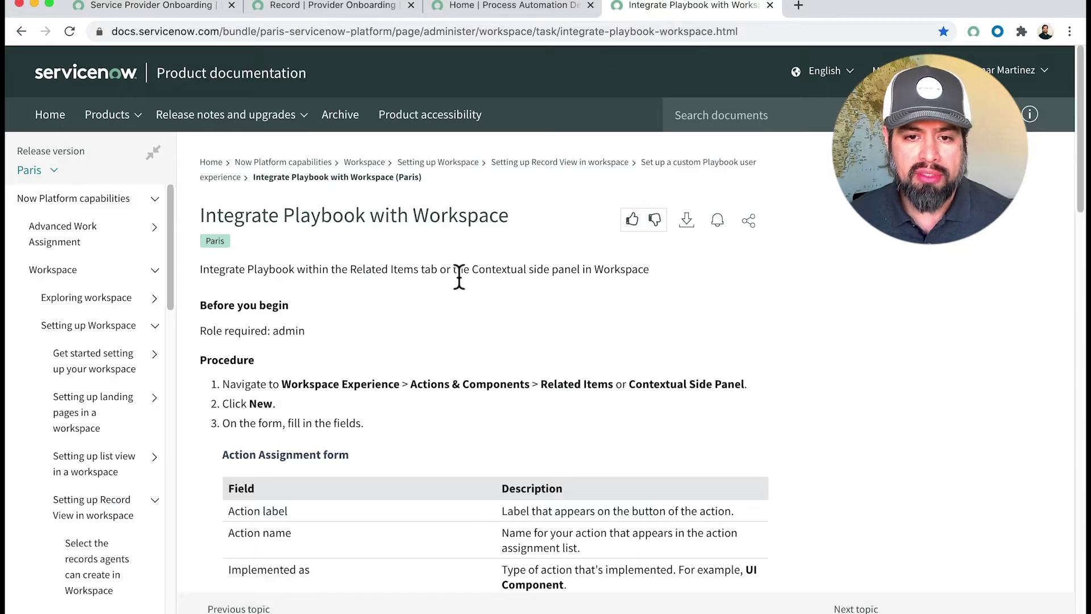
- Glance at the playbook on the provider record, then return to the Integrate Playbook docs
scroll(454, 284, down, 3)
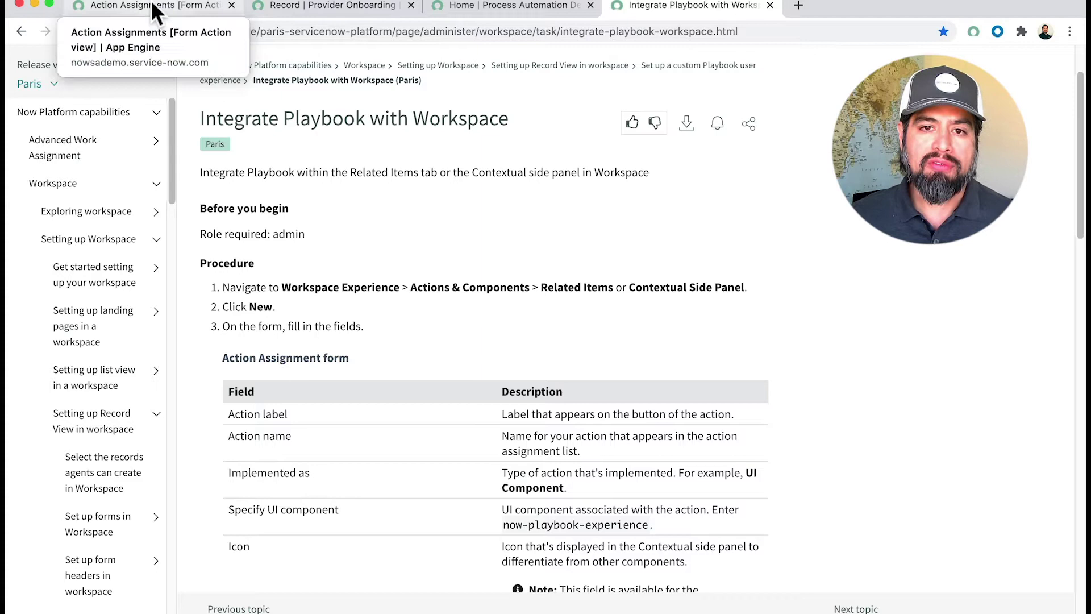
click(318, 4)
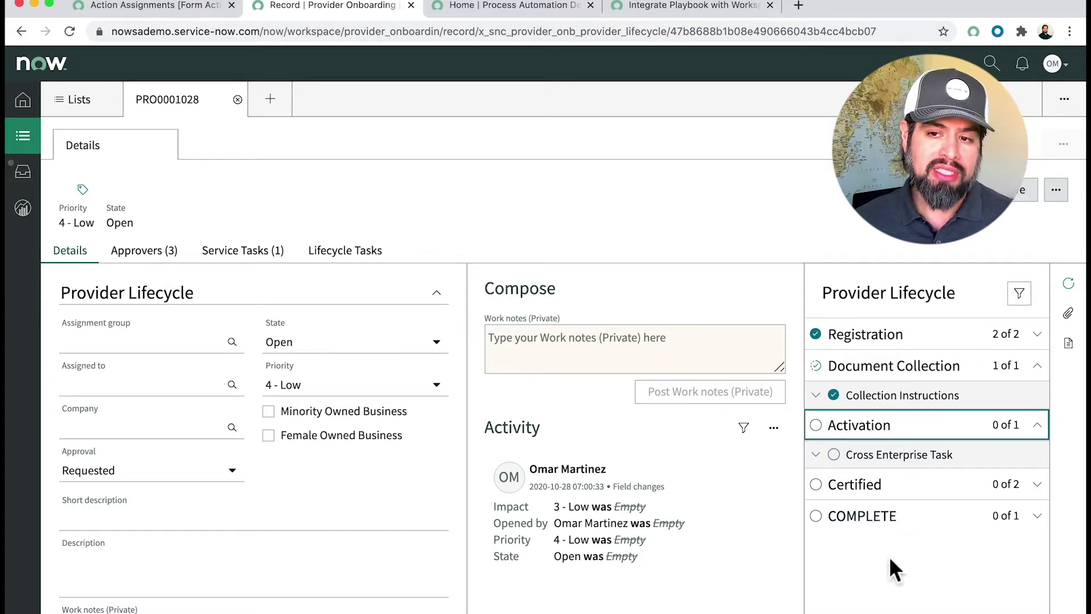
click(650, 5)
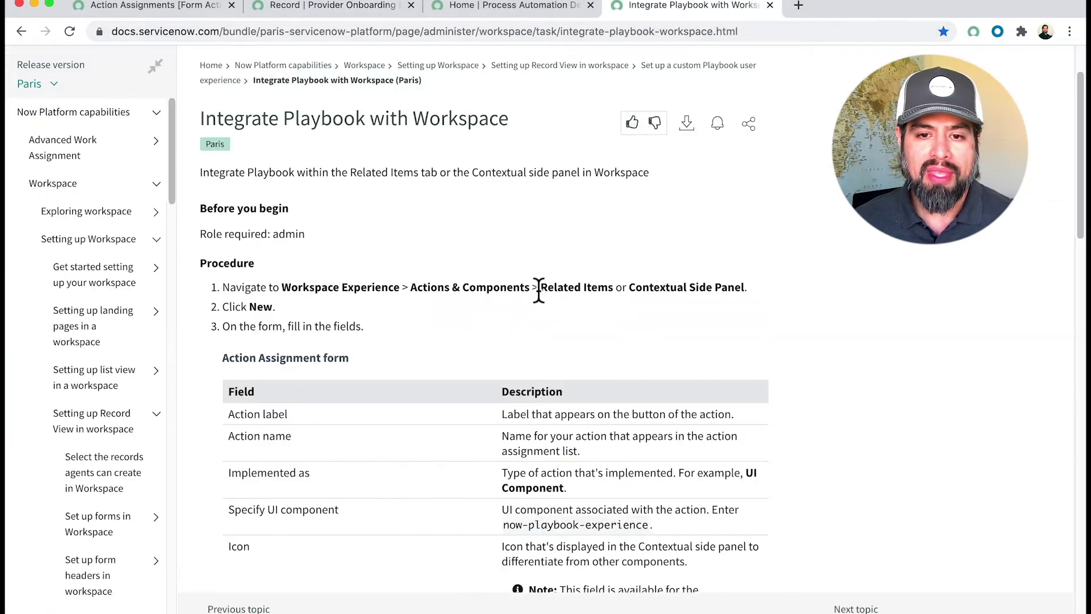
- Select the now-playbook-experience component name in the Action Assignment table and open the Action Assignments list
scroll(538, 290, down, 5)
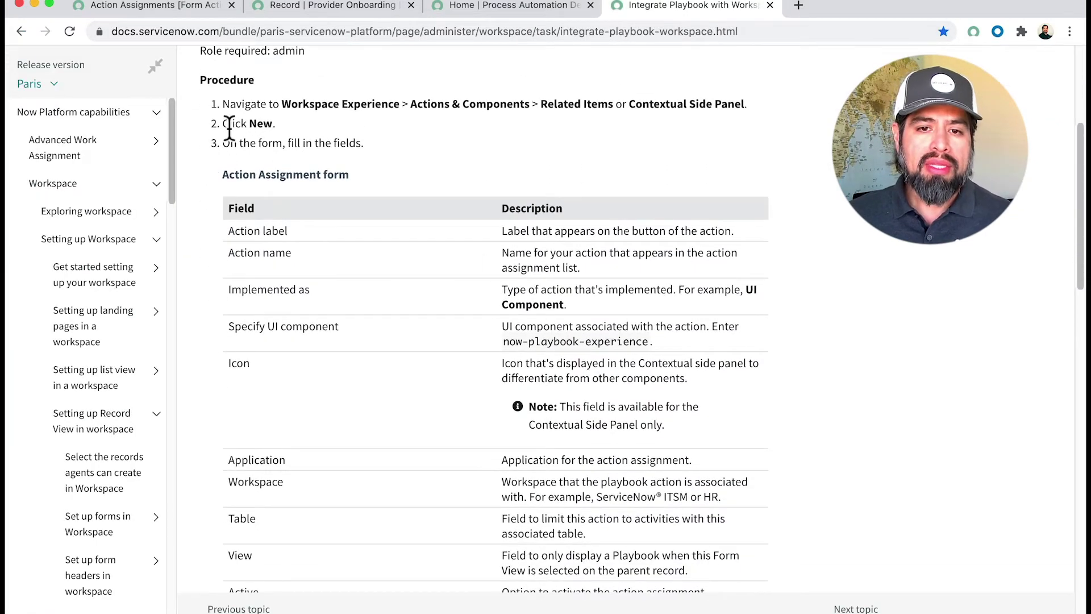
scroll(380, 171, down, 2)
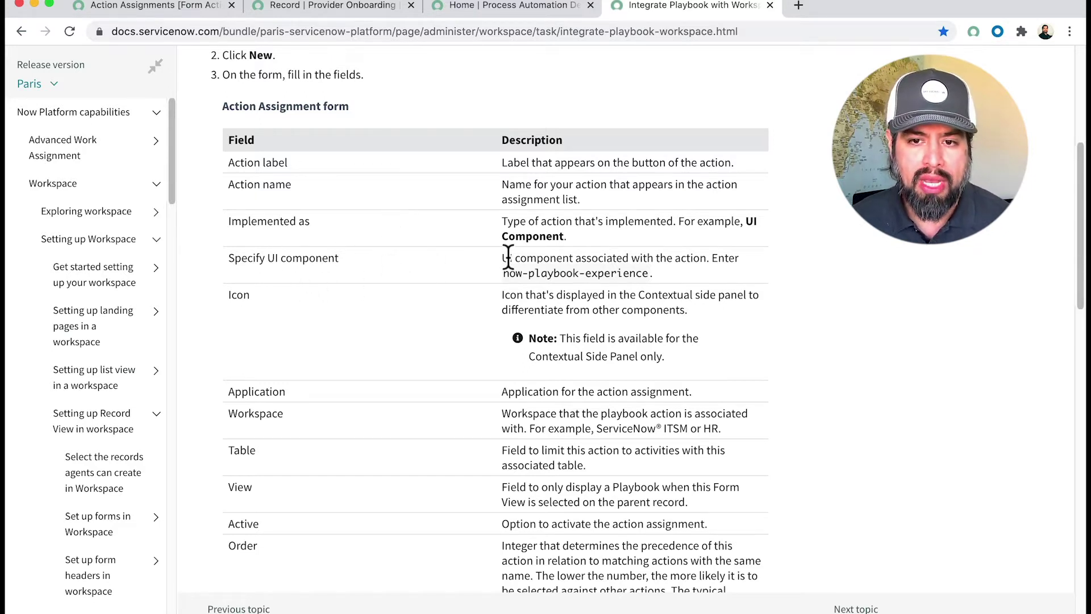
drag(504, 272, 648, 263)
click(673, 271)
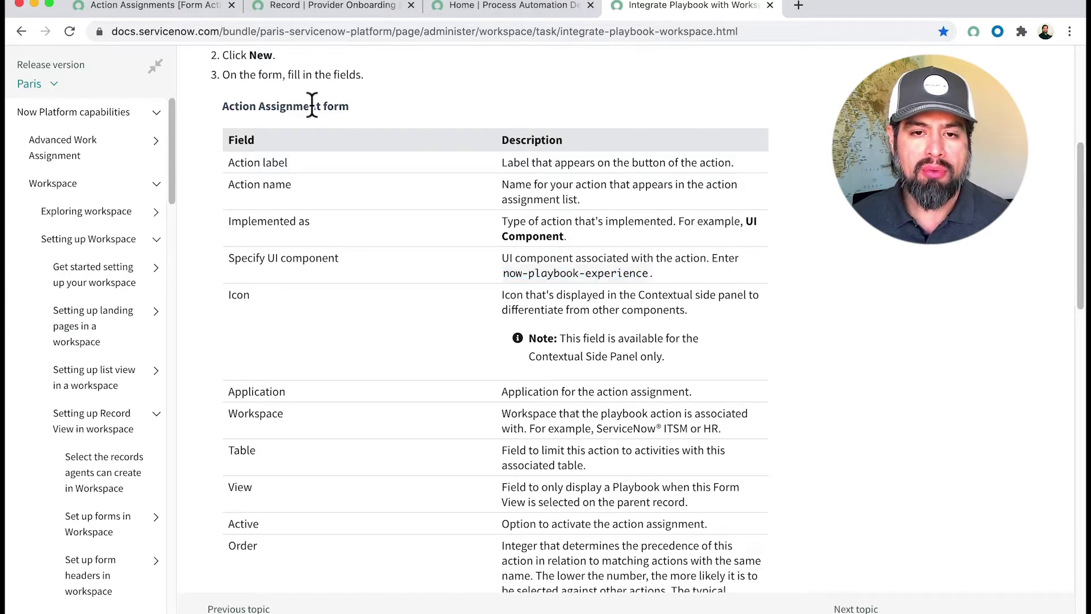
click(145, 12)
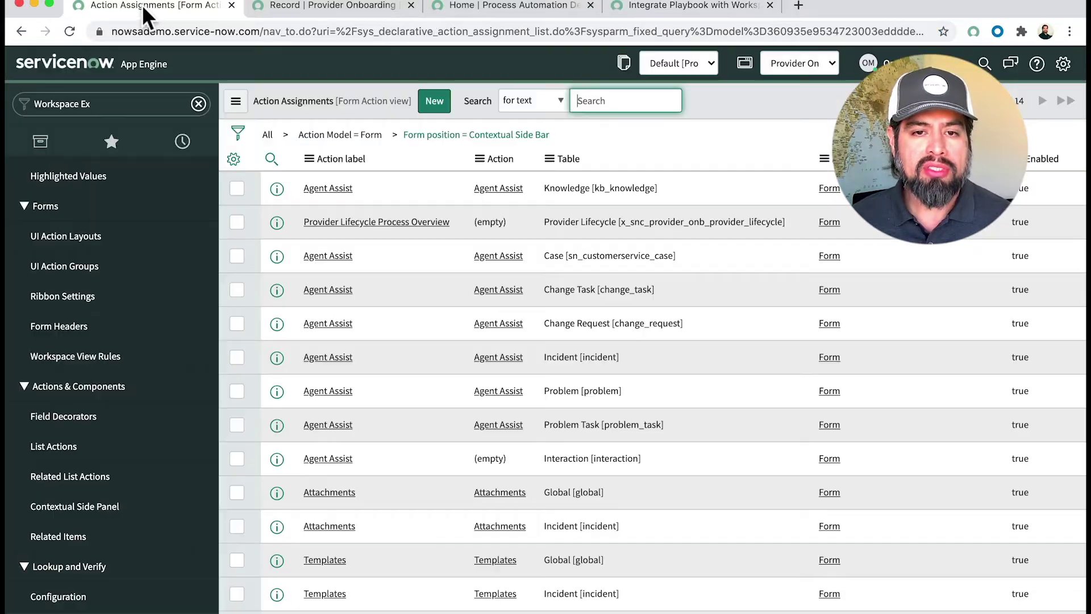
- Start a new action assignment using now-playbook-experience as its UI component
click(437, 109)
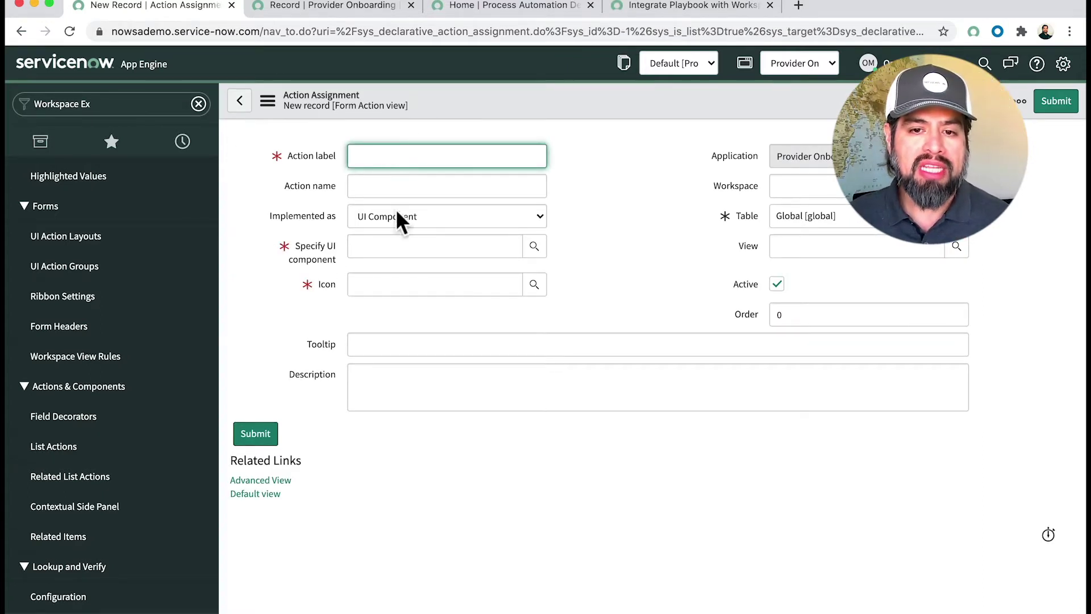
click(390, 247)
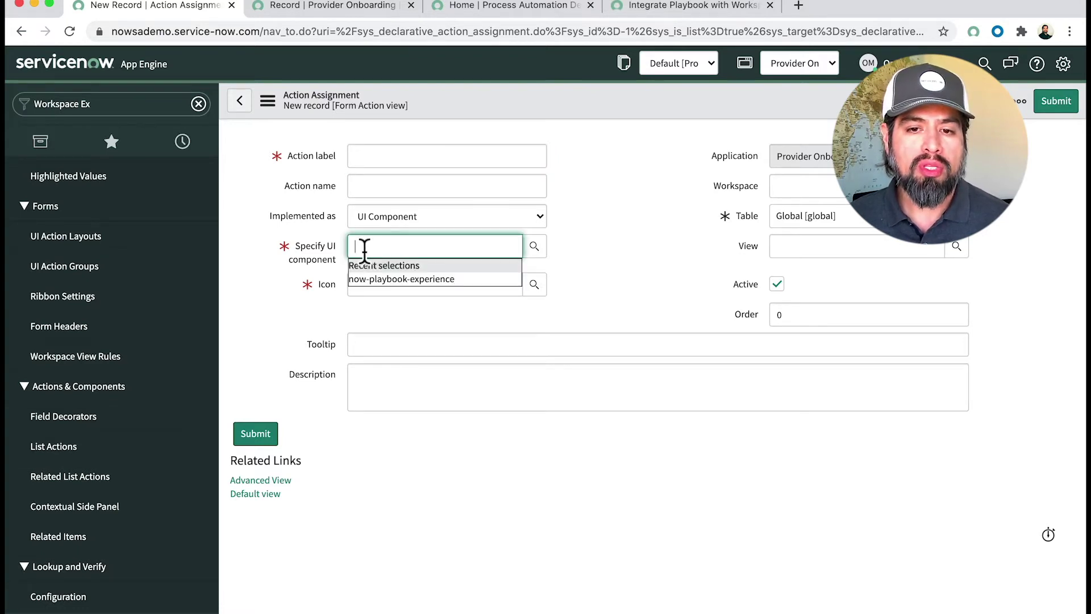
click(456, 278)
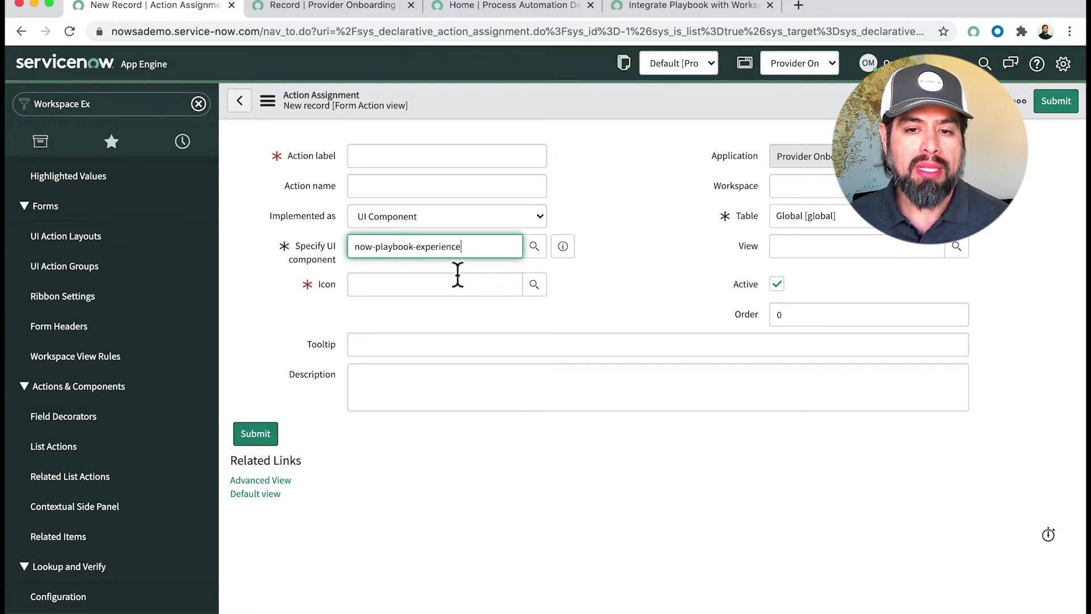
click(617, 249)
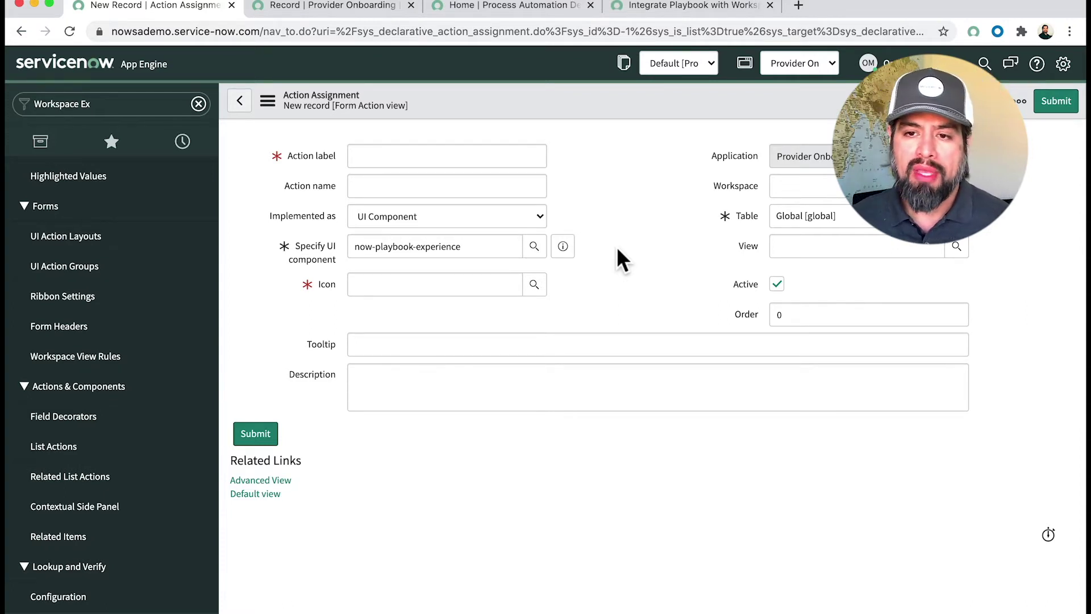
- Set the Workspace to Provider Onboarding and check which records that workspace can create
click(784, 187)
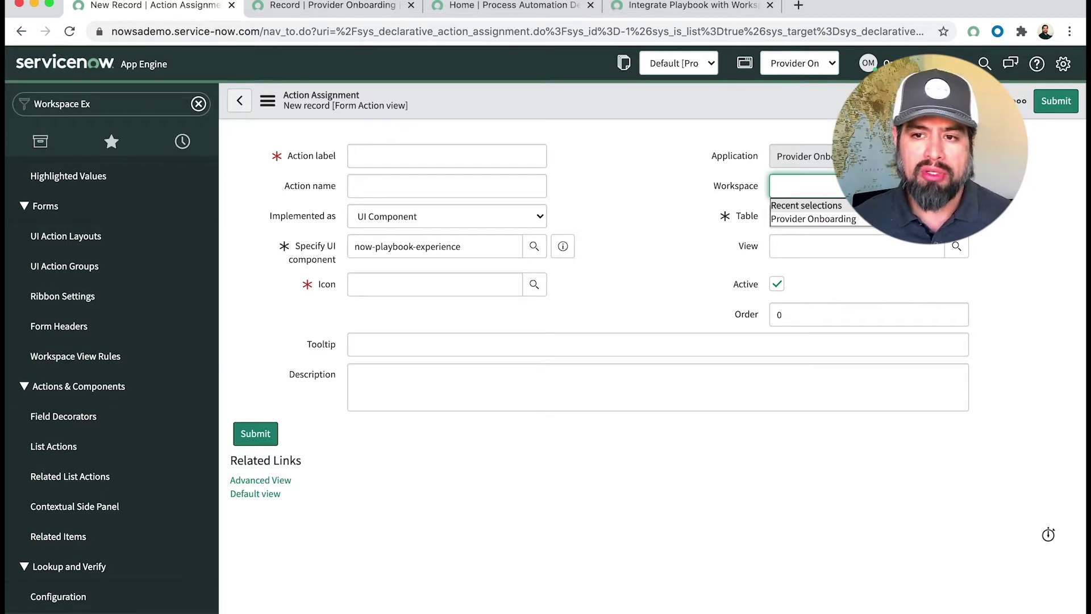
key(Down)
key(Return)
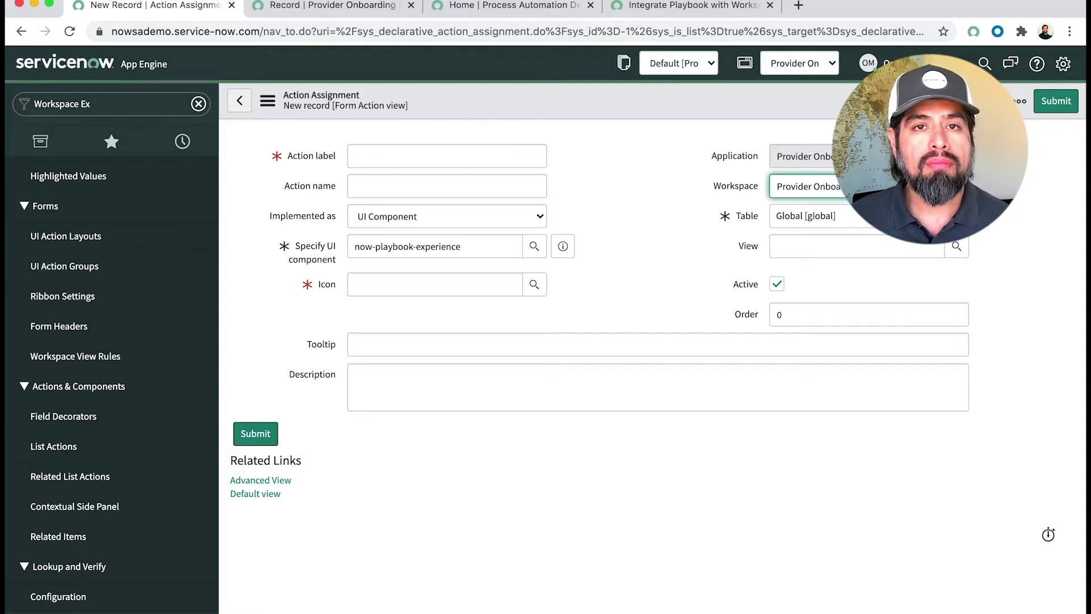
click(737, 190)
key(BackSpace)
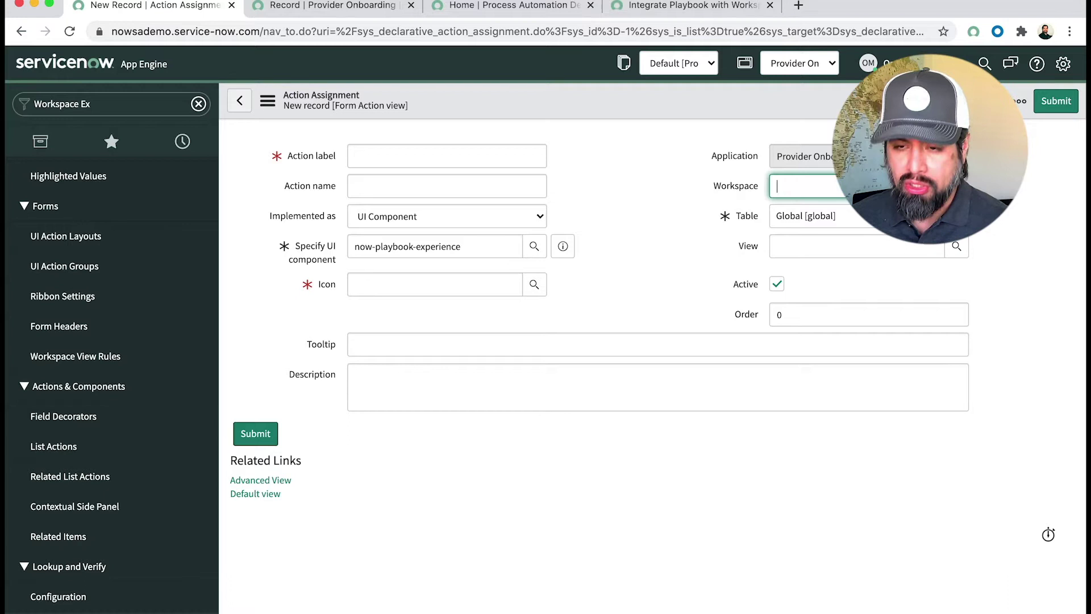
text(age)
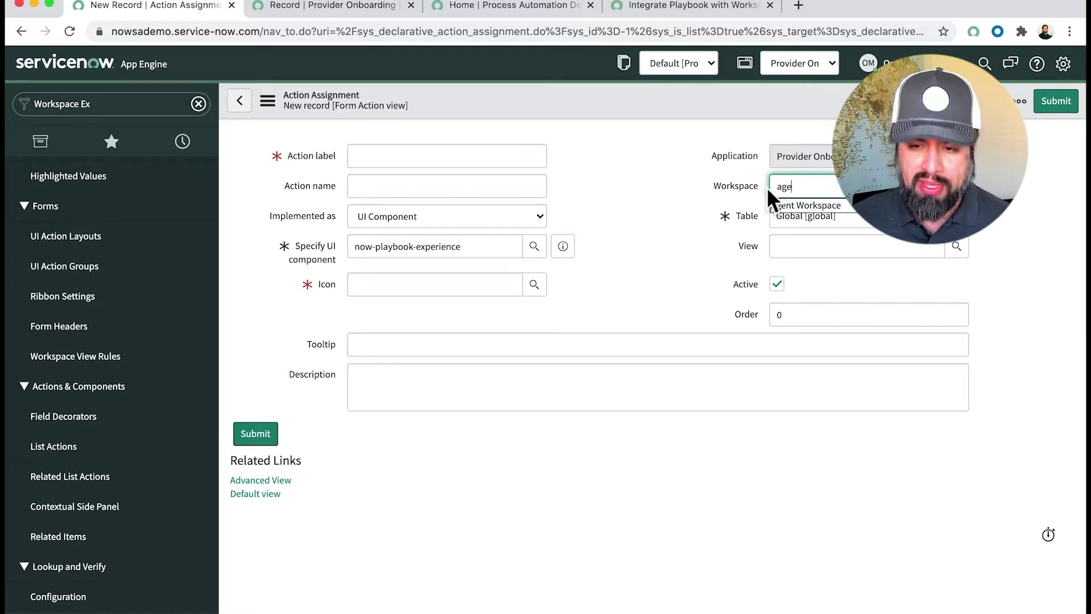
click(803, 204)
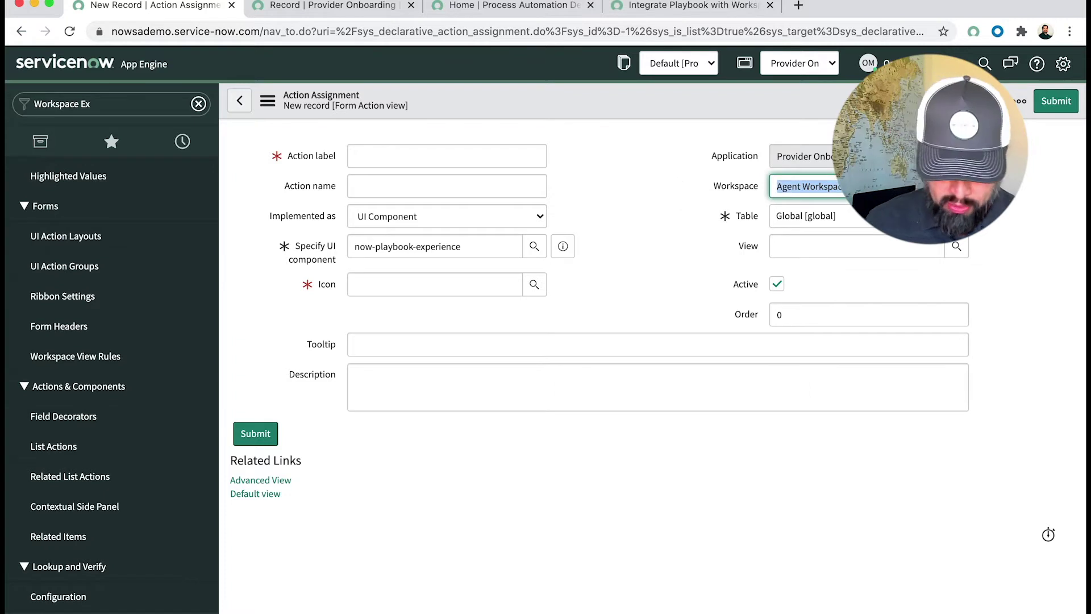
text(Provi)
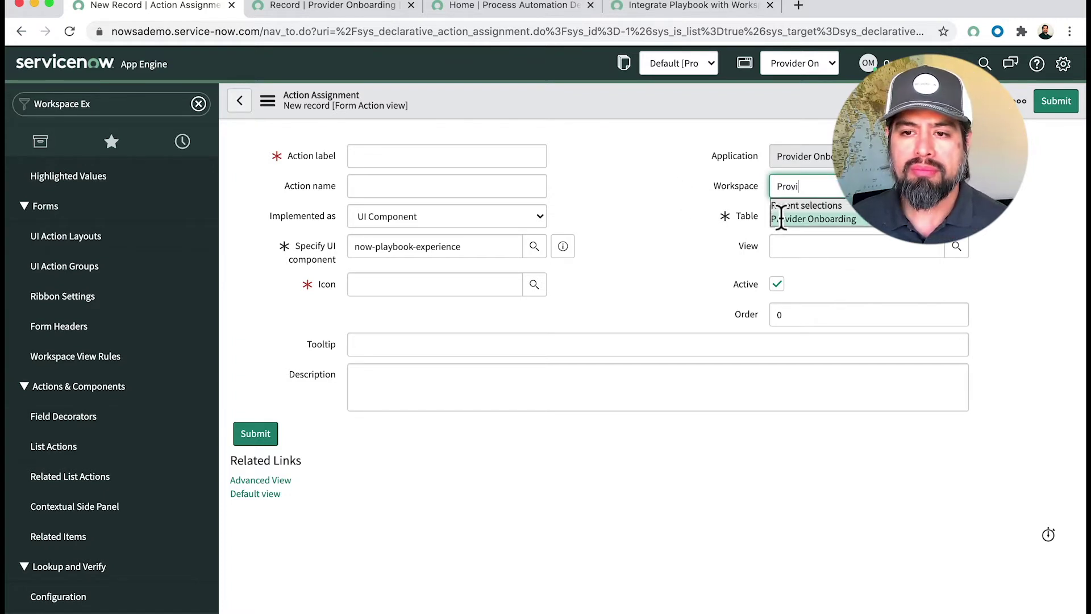
click(810, 219)
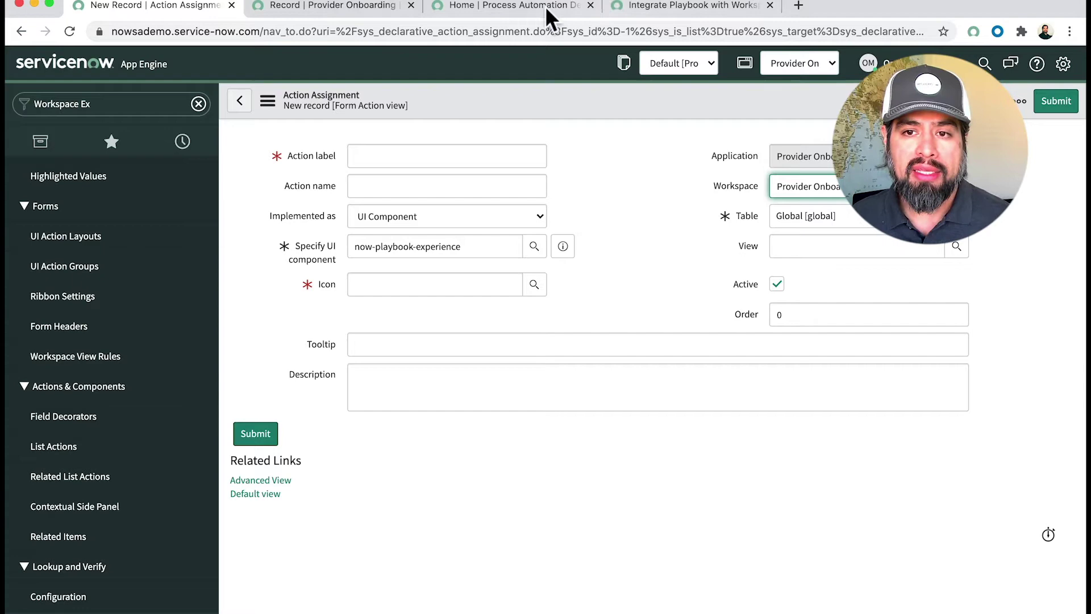
click(332, 4)
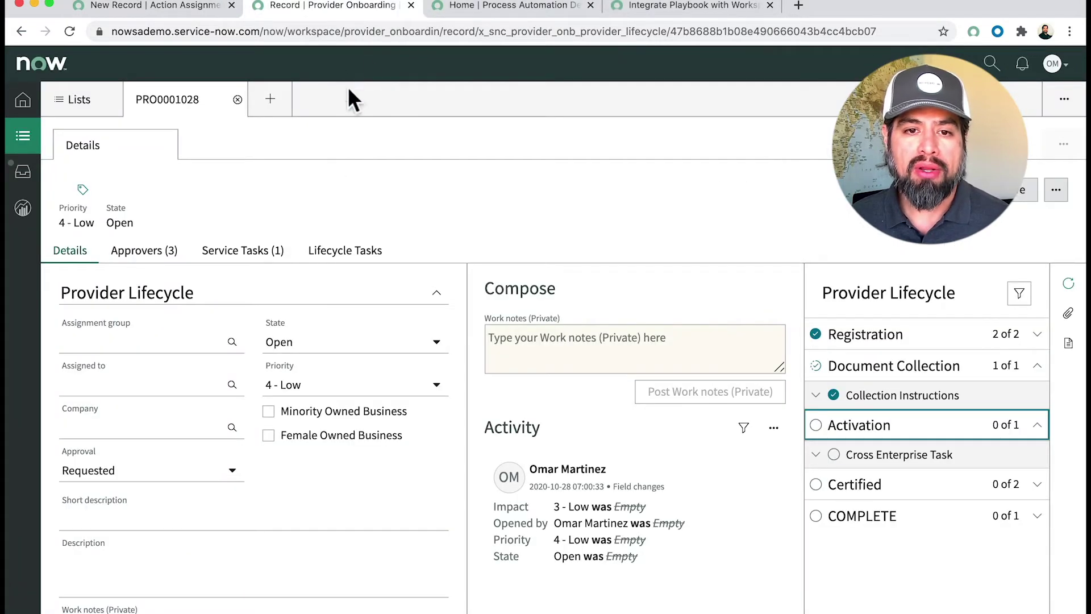
click(262, 105)
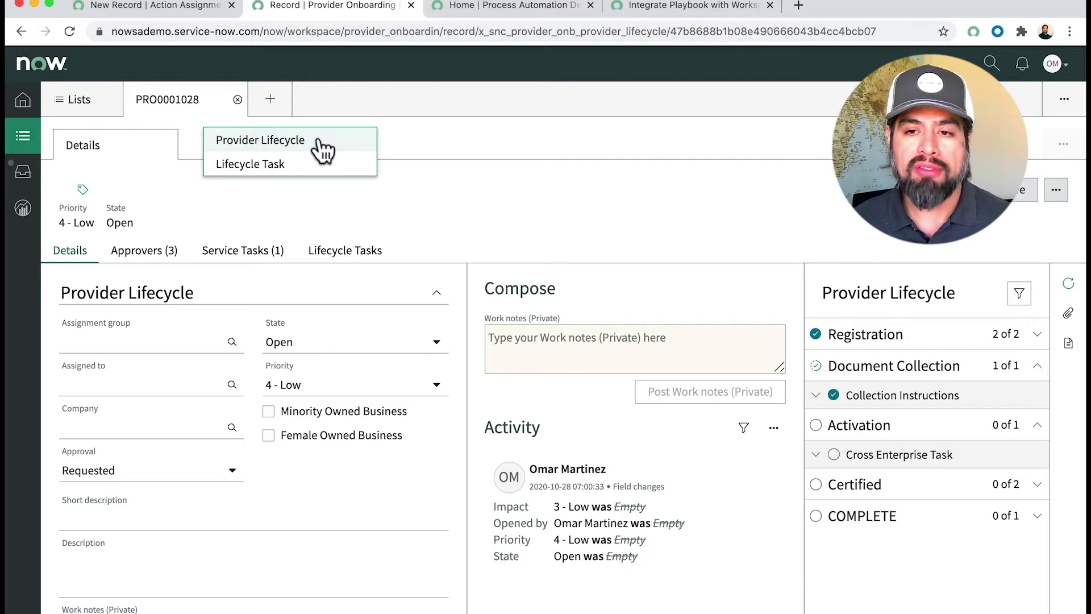
- Back on the action assignment form, set Table to Provider Lifecycle via a 'provider L' search
click(124, 6)
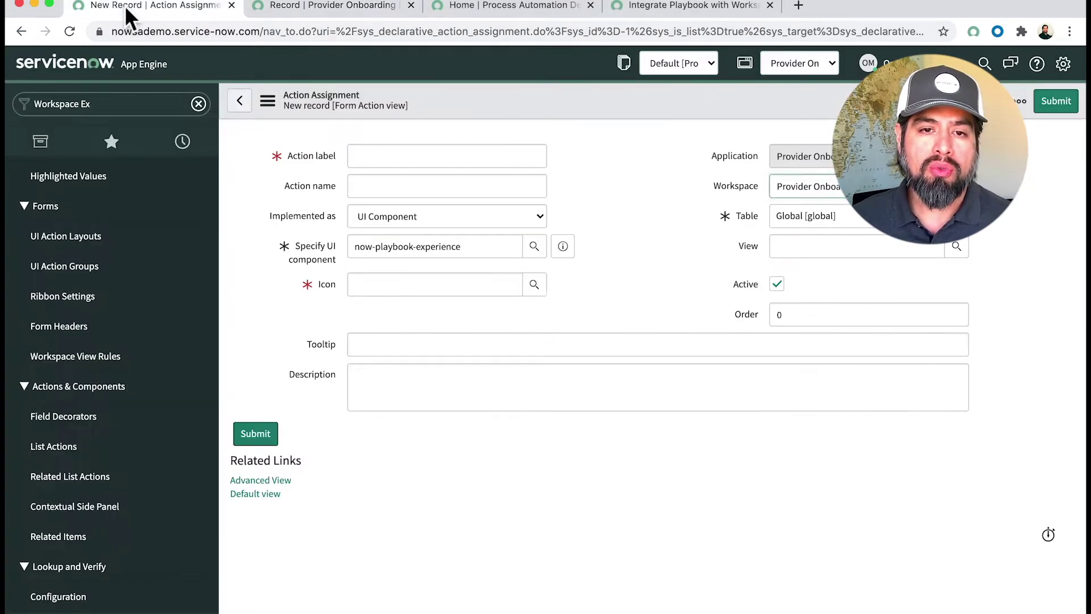
click(851, 218)
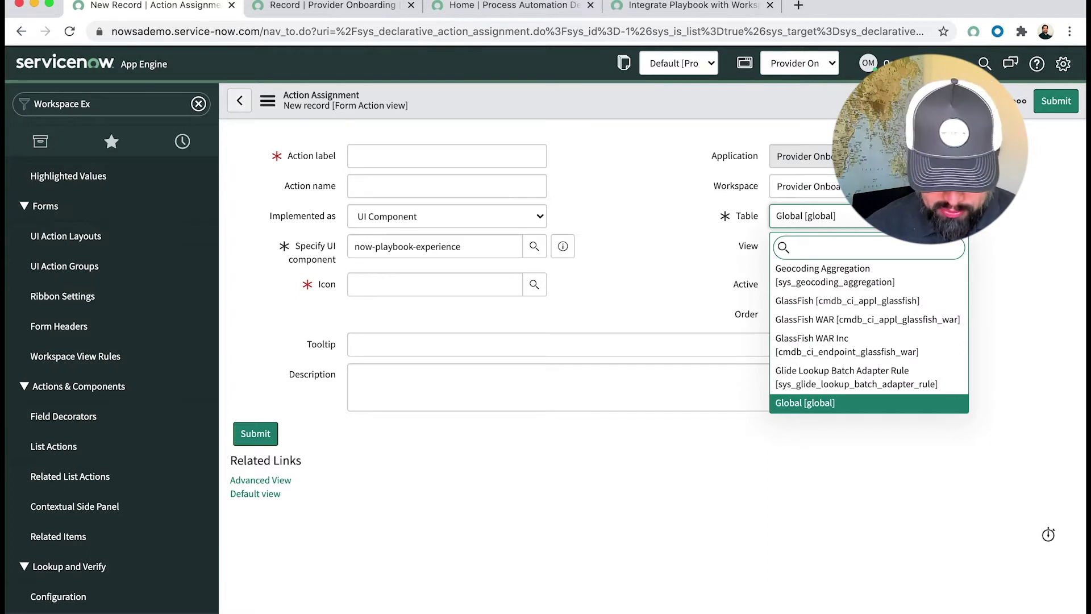
text(provider L)
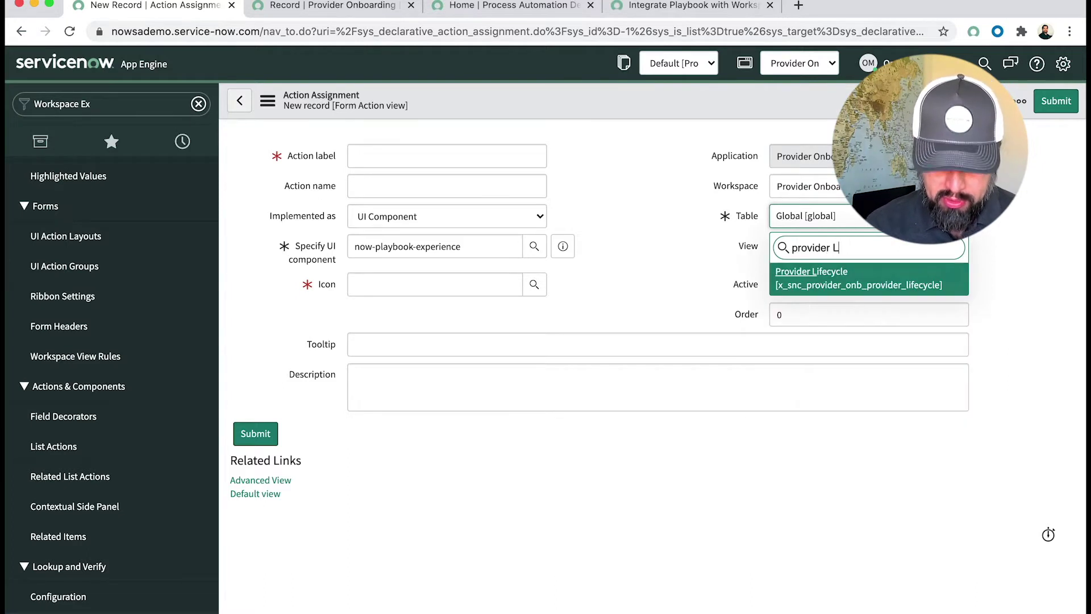
click(875, 282)
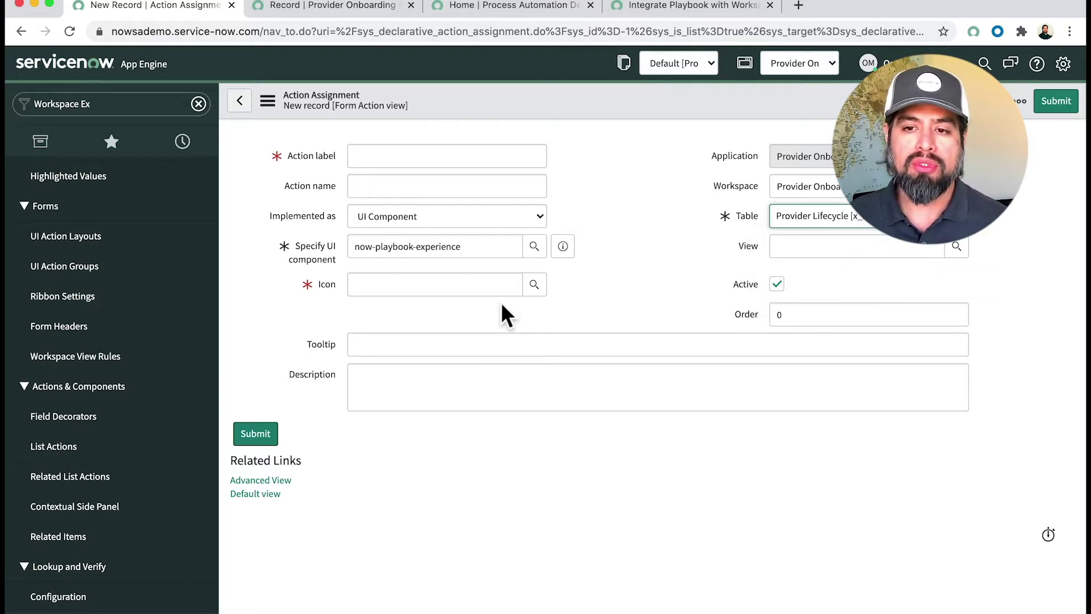
click(780, 246)
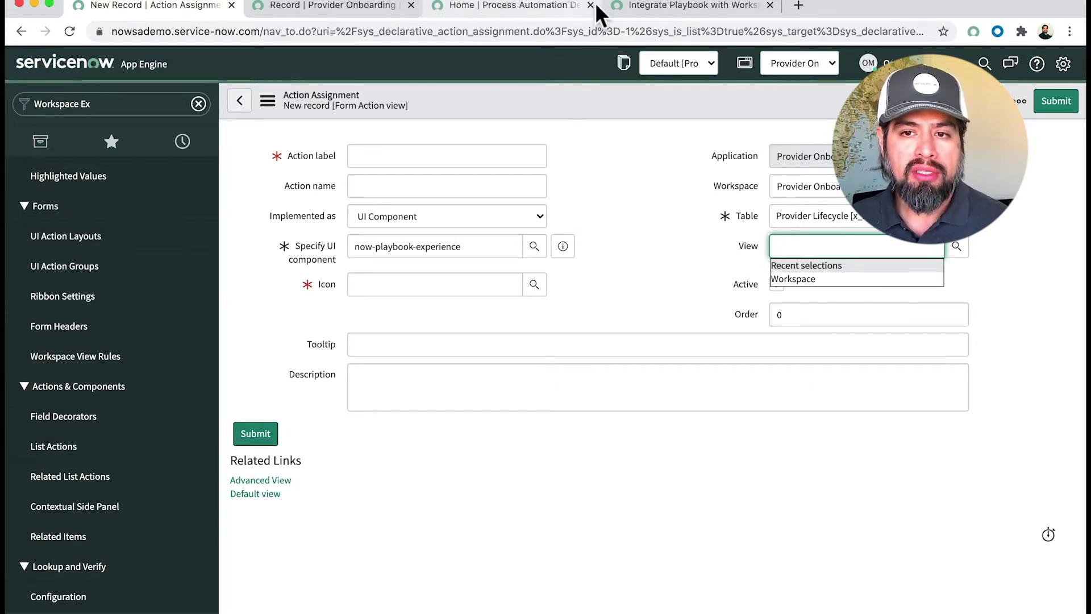
- Close the workspace's Add New menu, then set the action assignment's View to Workspace
click(335, 5)
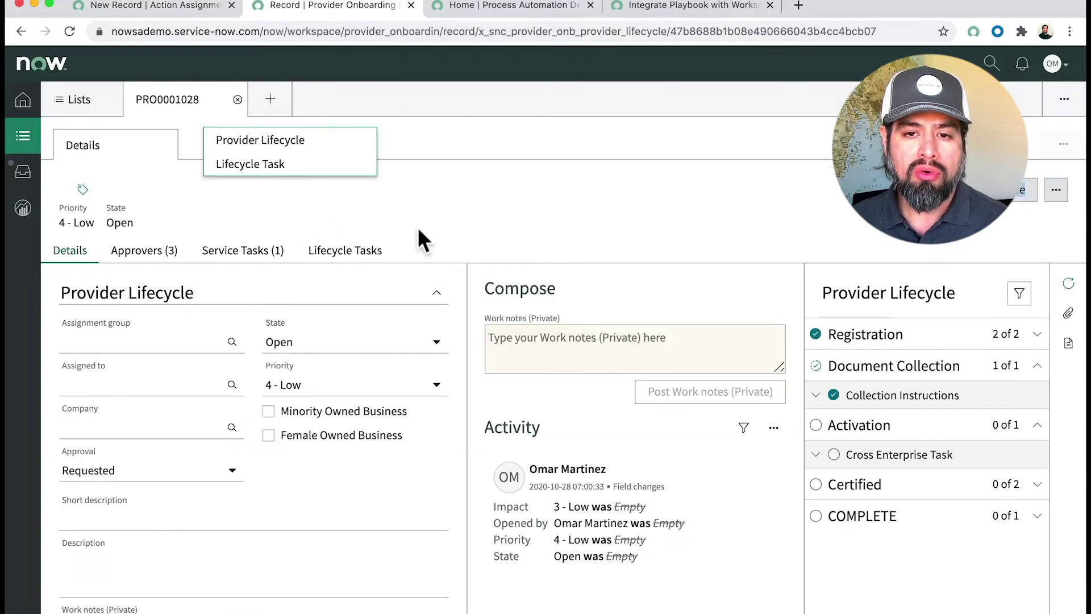
key(Escape)
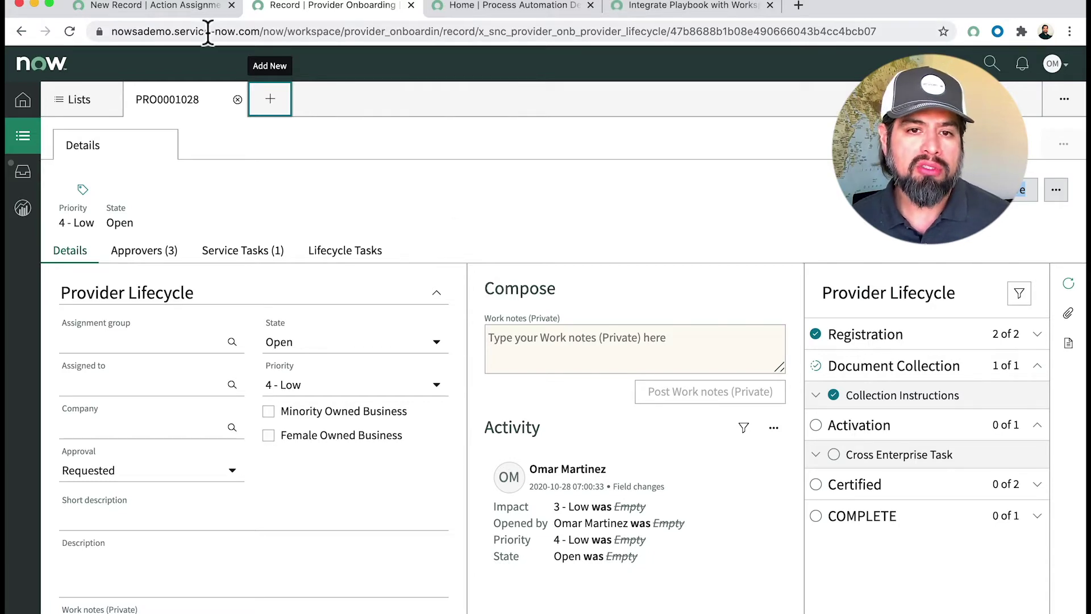
click(192, 9)
click(833, 276)
click(643, 279)
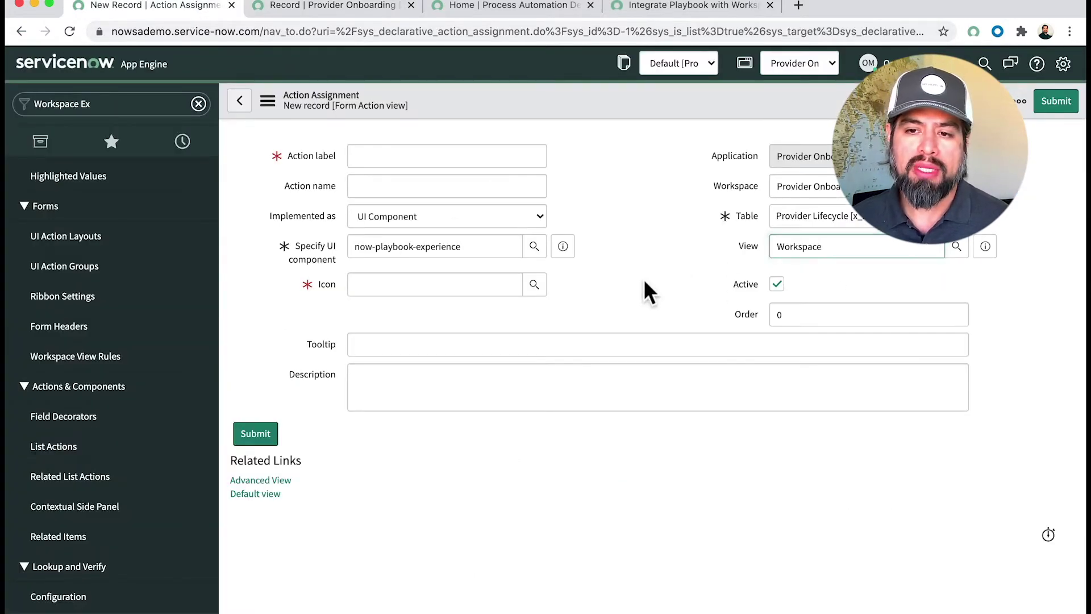
click(417, 156)
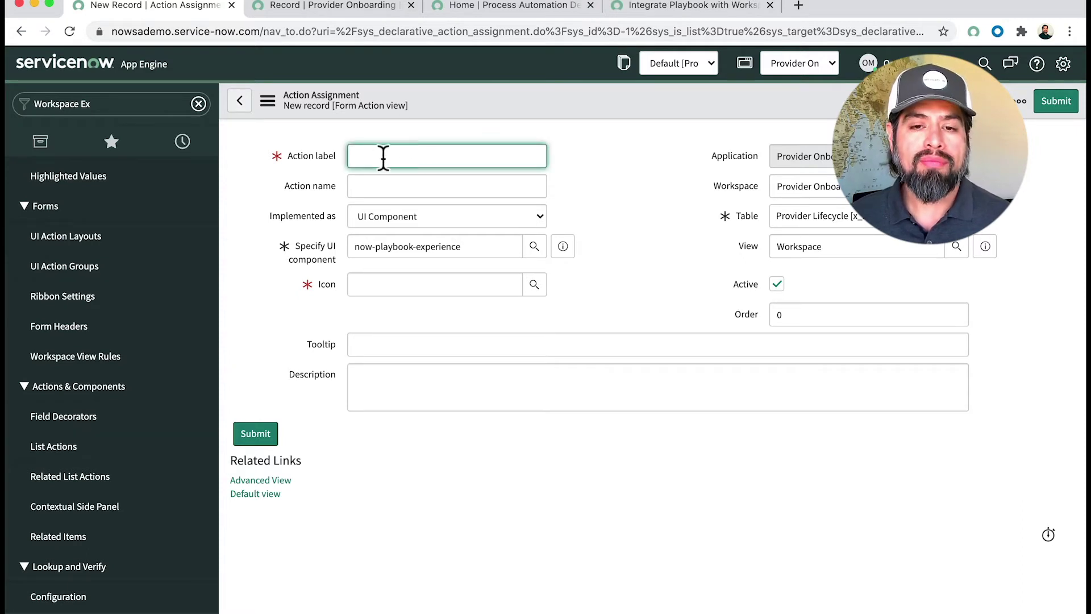
- Choose arrow-down-fill from the Design System Icons list as the action assignment's icon
click(406, 289)
click(533, 286)
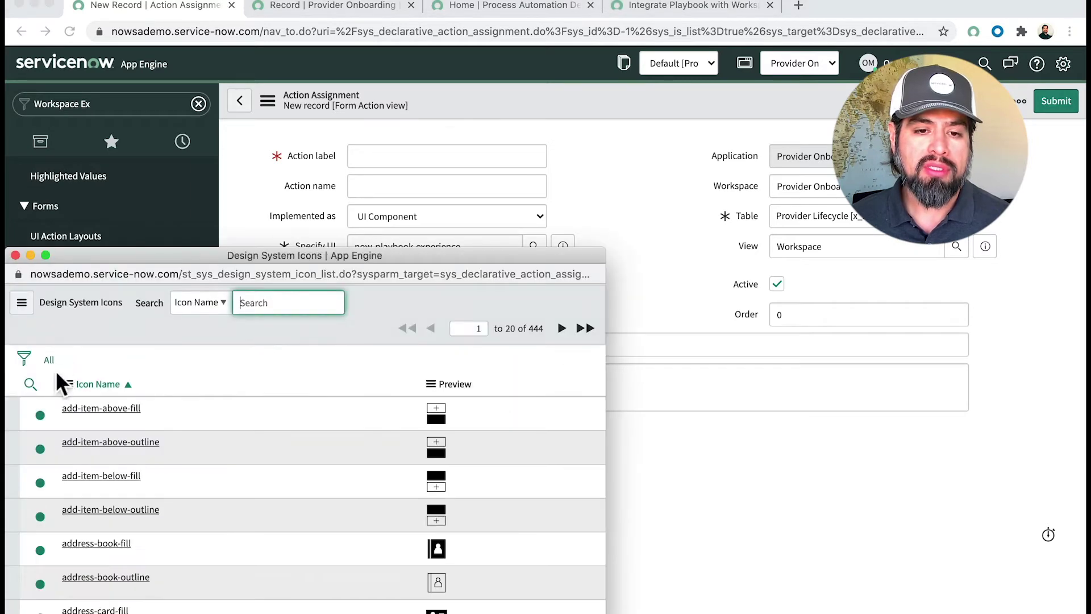
scroll(97, 407, down, 15)
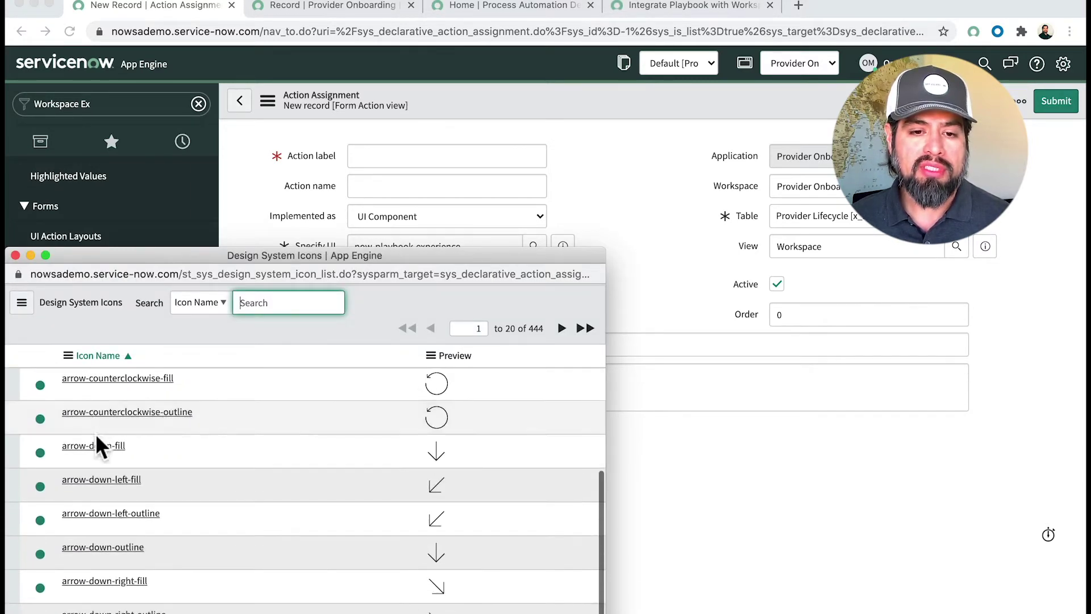
click(95, 446)
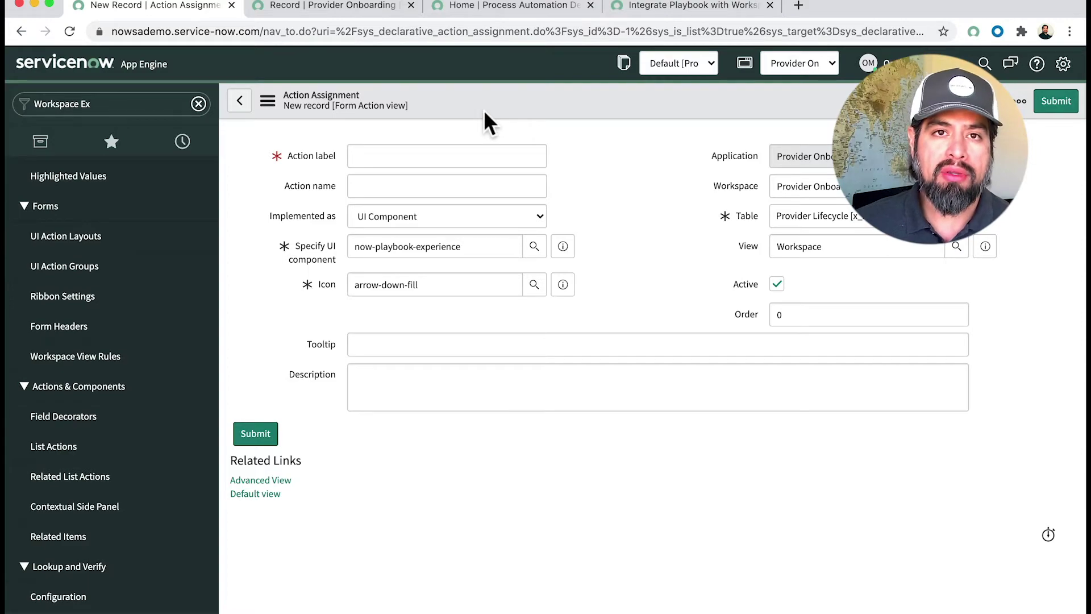
- Read the Advanced View and Component Attributes steps in the docs, then leave the unsaved form
click(675, 6)
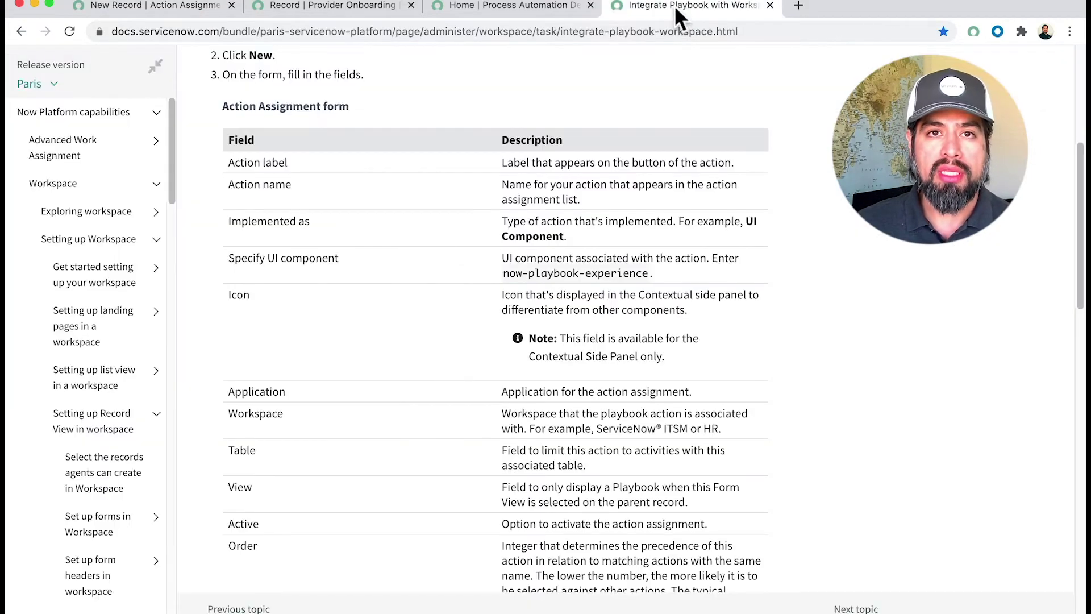
scroll(467, 304, down, 9)
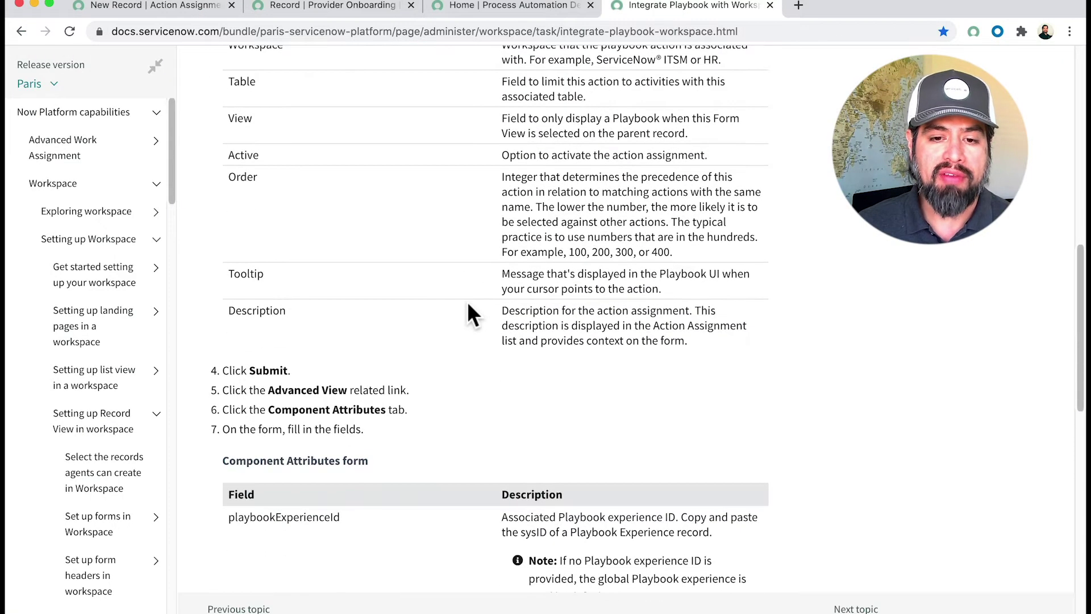
scroll(467, 304, down, 1)
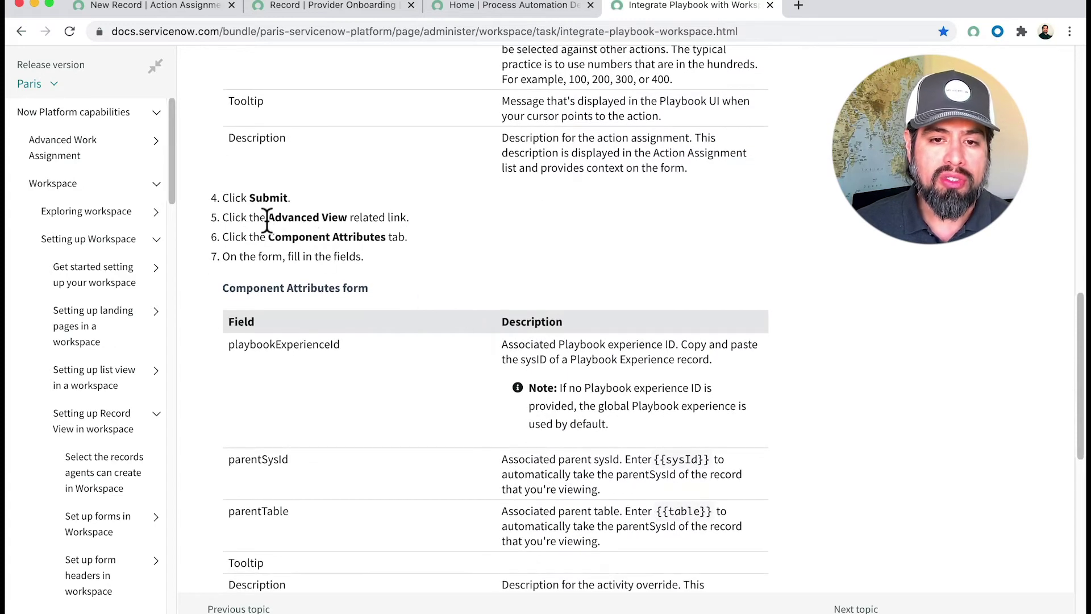
drag(279, 220, 424, 217)
click(424, 217)
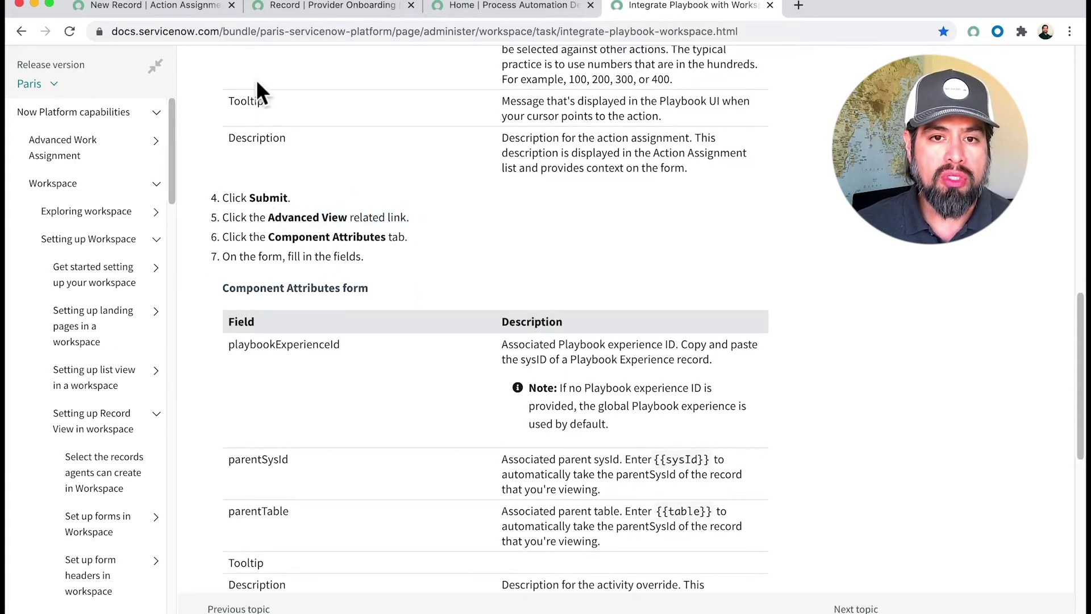
click(168, 8)
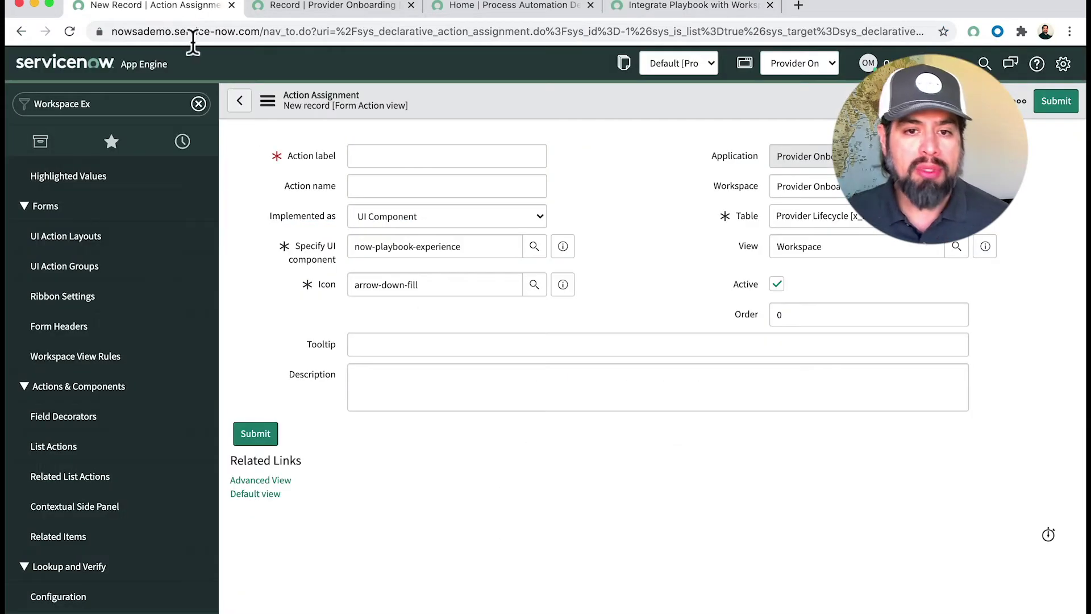
click(239, 102)
- Discard the unsaved draft and open the Provider Lifecycle Process Overview action assignment
click(605, 196)
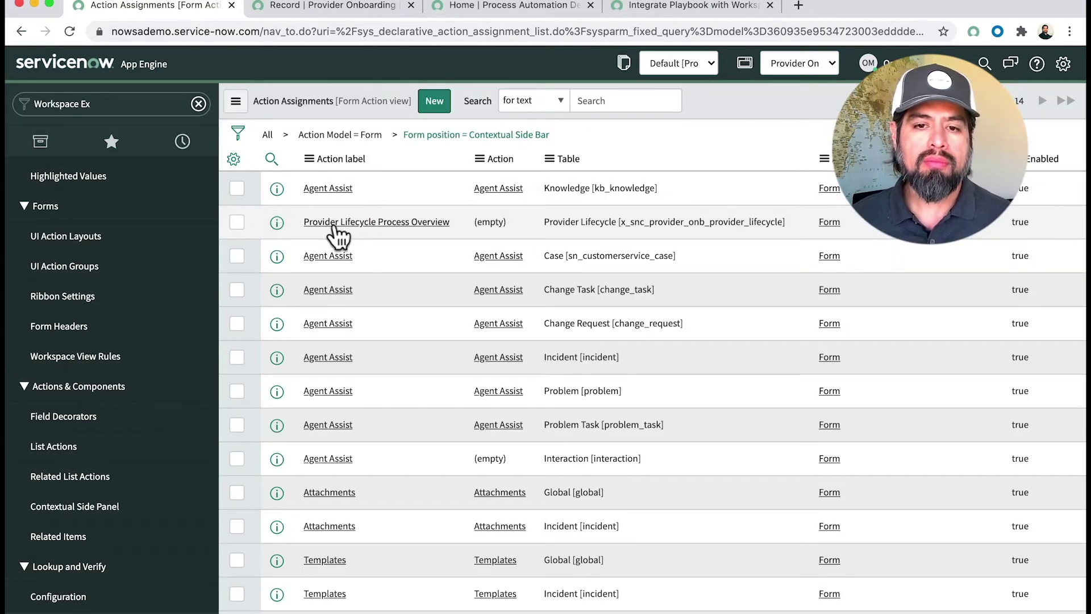
click(334, 225)
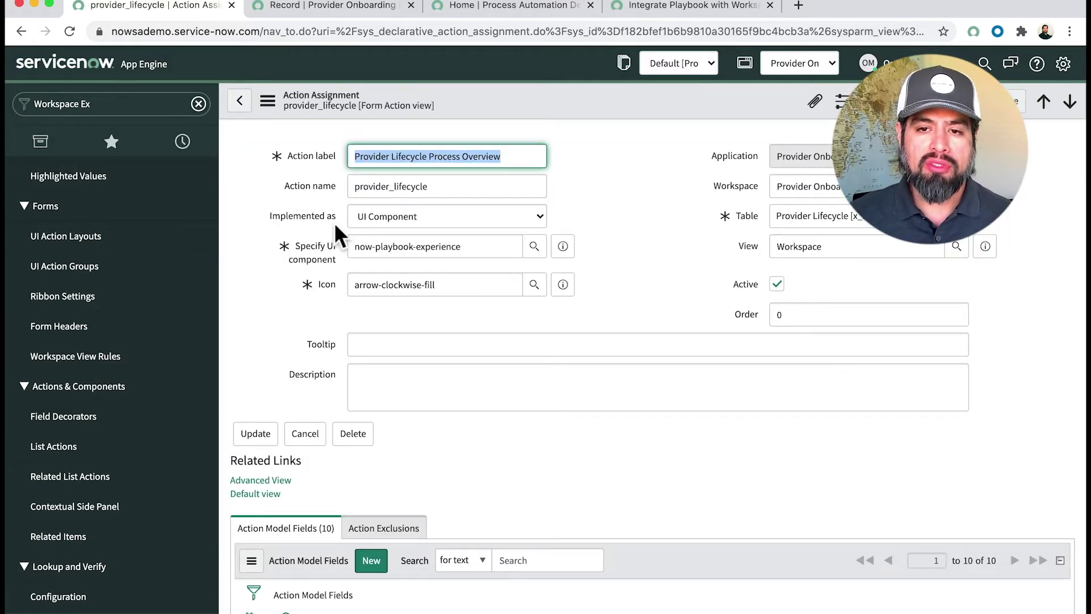
click(616, 162)
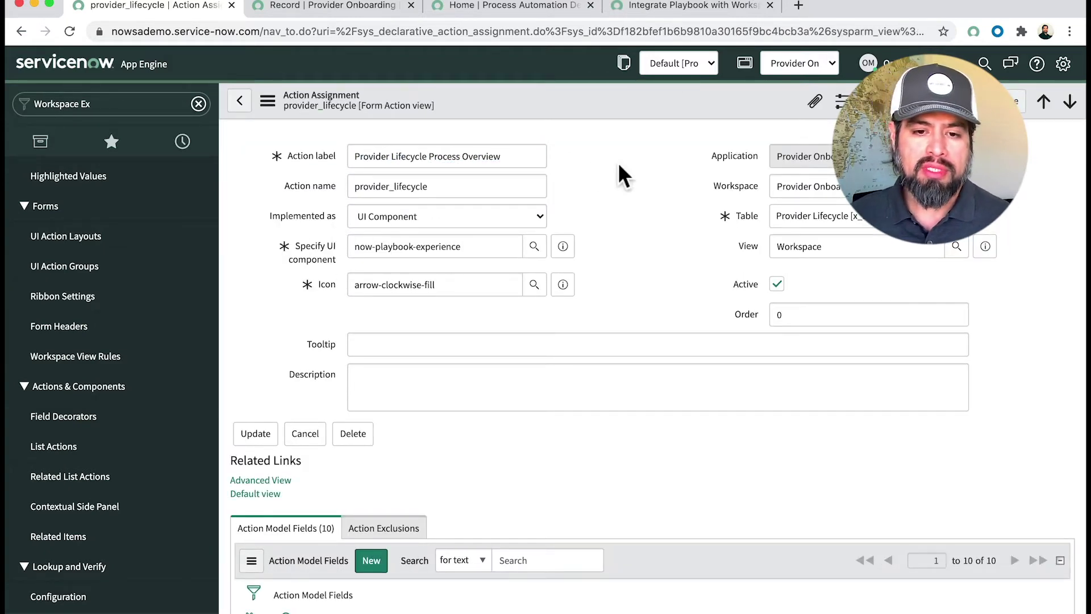
- Scroll down to Related Links and switch the assignment form to Advanced View
scroll(618, 162, down, 4)
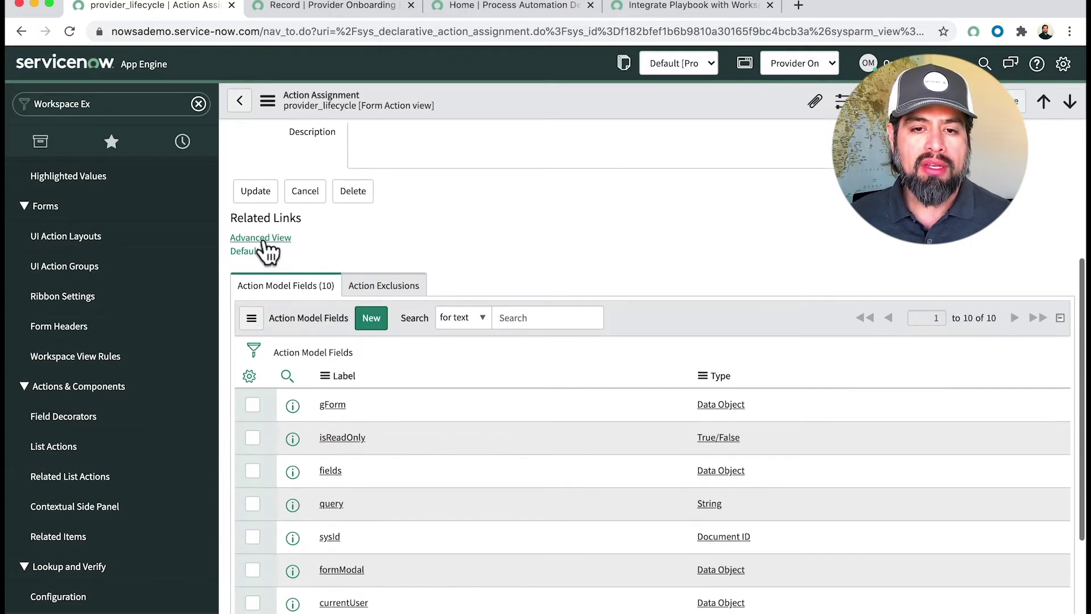
scroll(561, 238, down, 1)
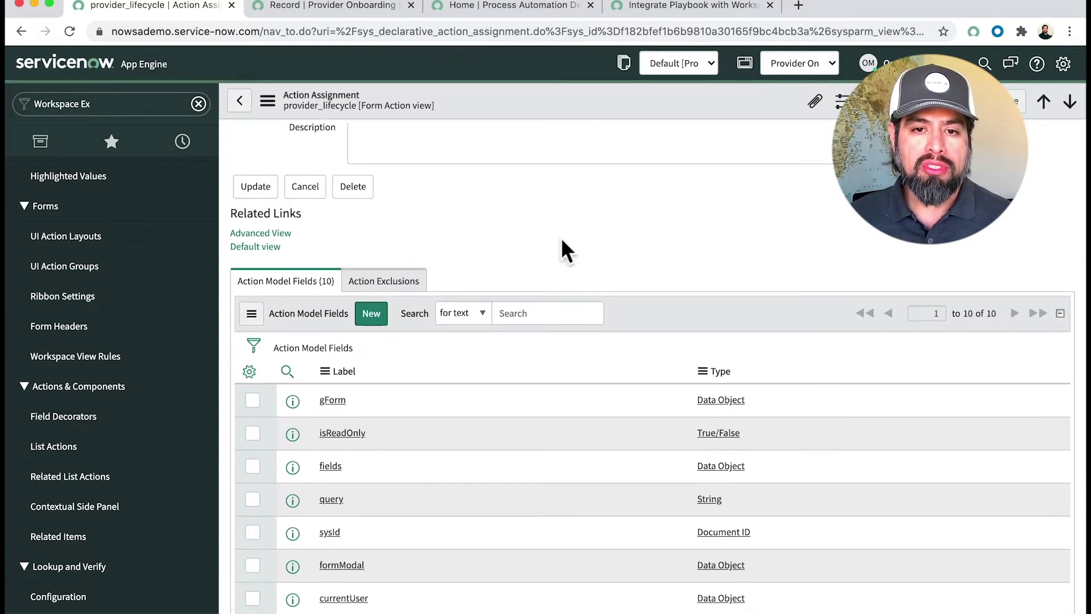
scroll(561, 251, down, 1)
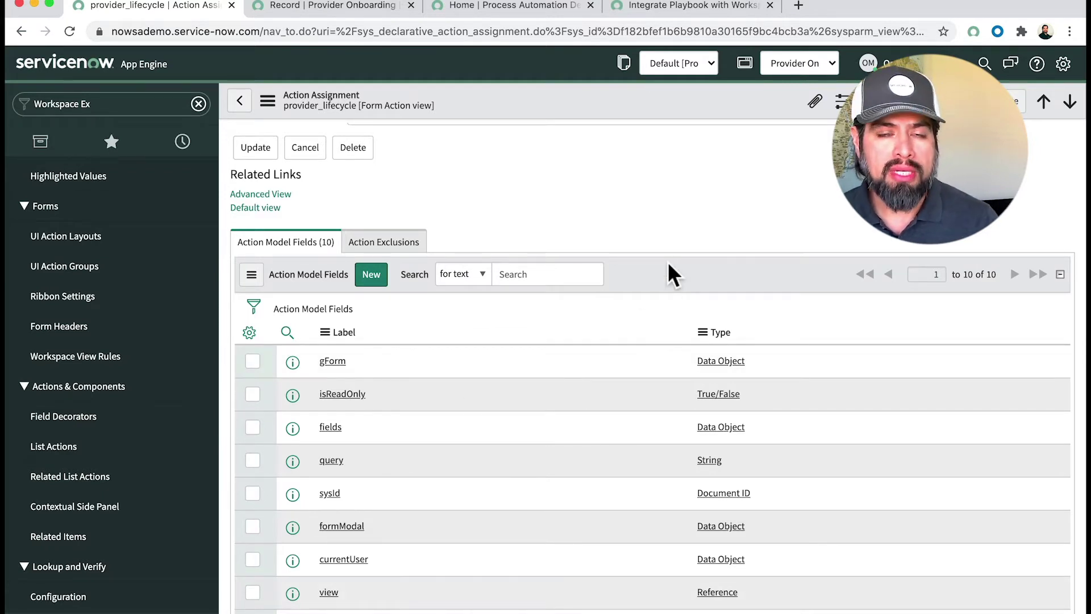
scroll(537, 372, down, 3)
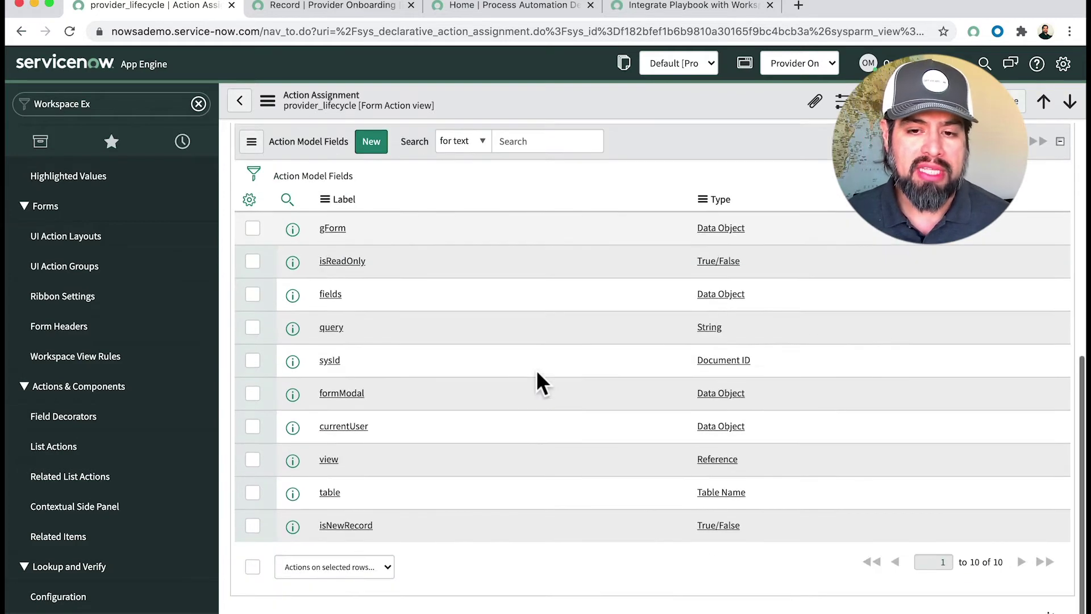
scroll(538, 372, up, 4)
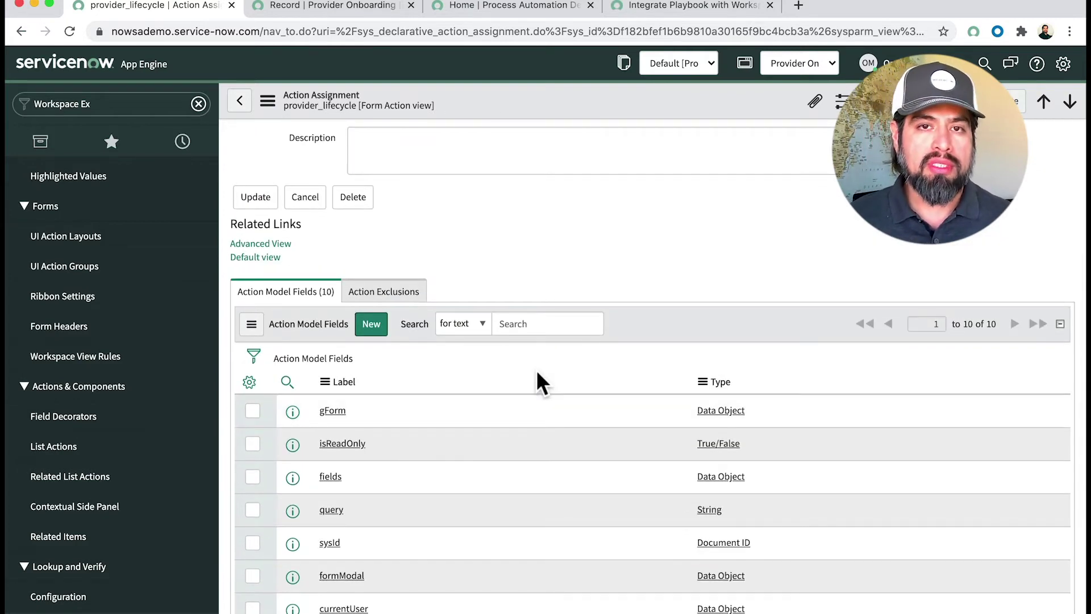
click(259, 244)
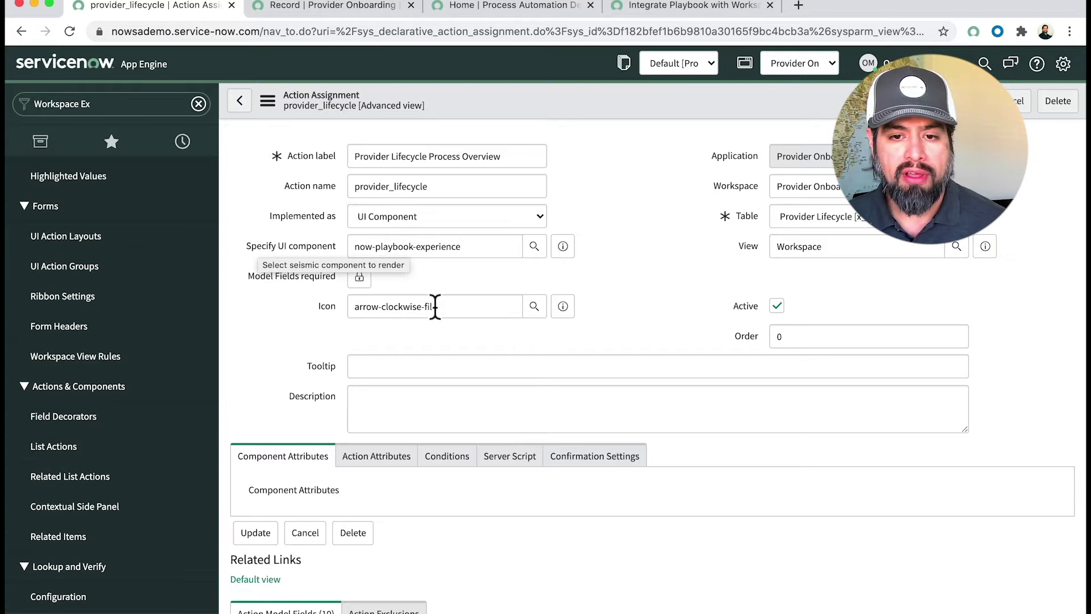
- Scroll through Component Attributes: playbookExperienceId blank, parentSysId {{sysId}}, parentTable {{table}}
scroll(434, 312, down, 3)
scroll(434, 308, down, 2)
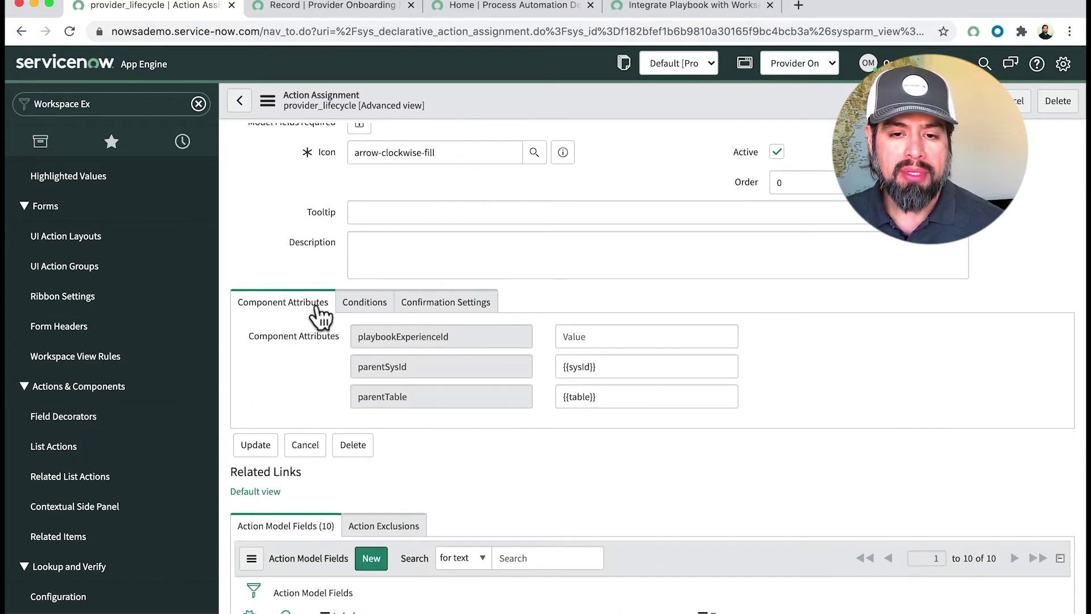
scroll(287, 397, down, 2)
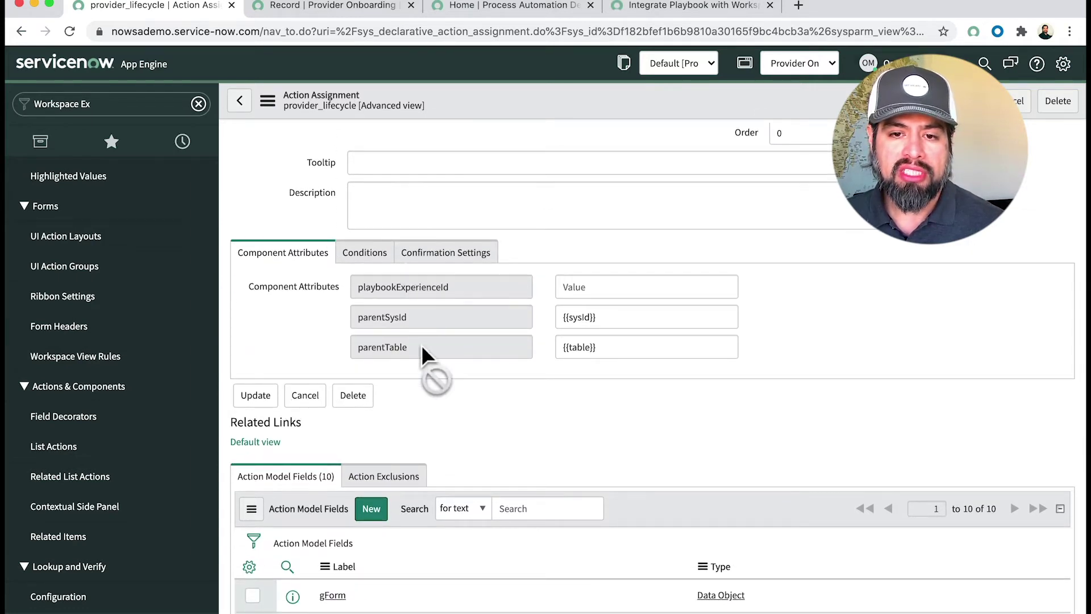
- Check the docs' Component Attributes guidance for {{sysId}}, then return to the action assignment form
click(671, 5)
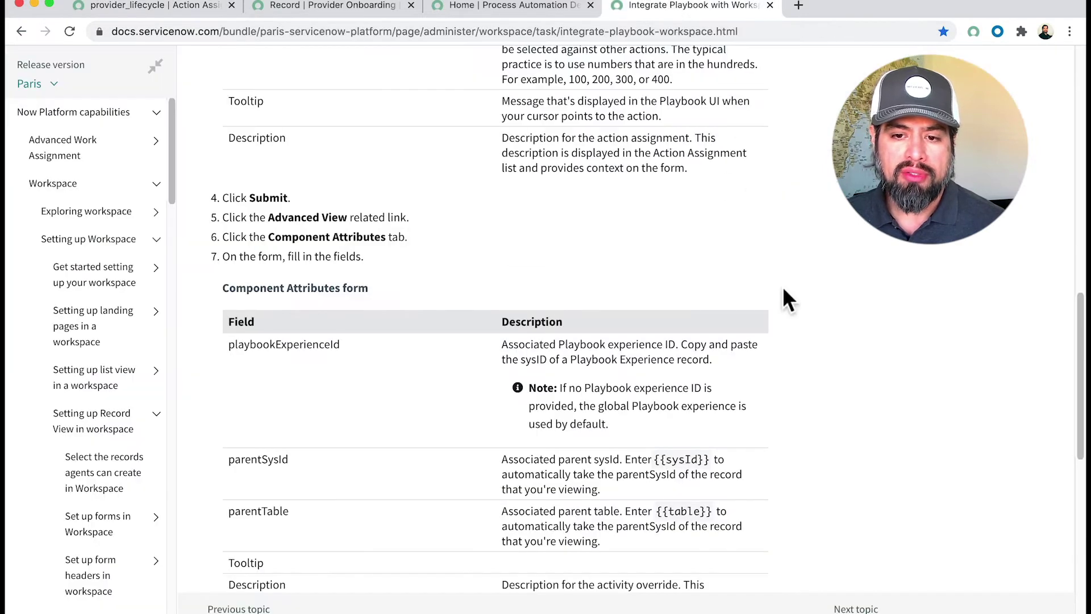
scroll(784, 289, down, 3)
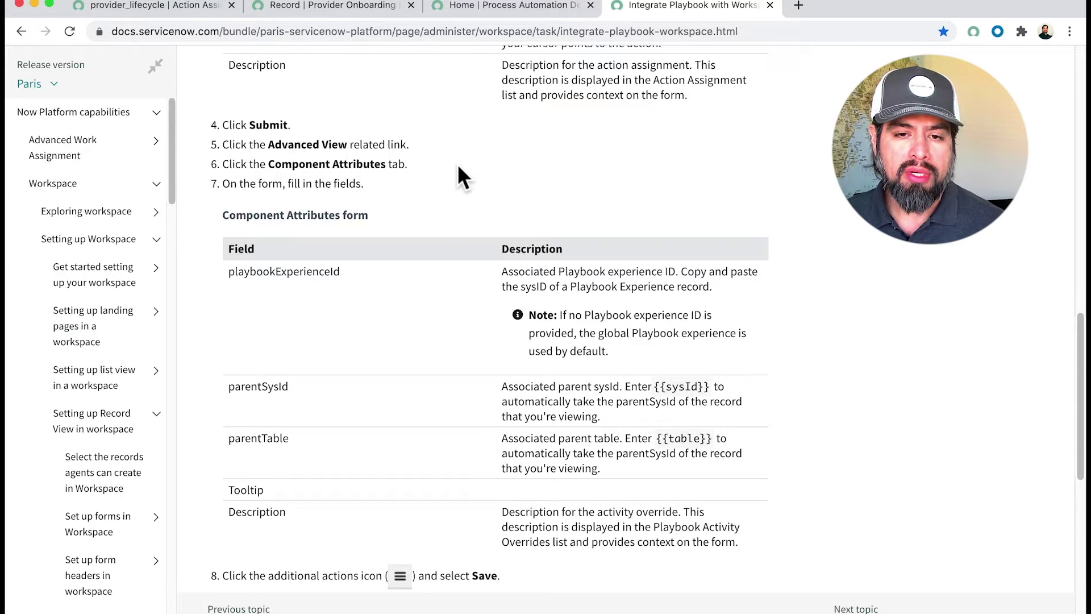
scroll(458, 165, down, 6)
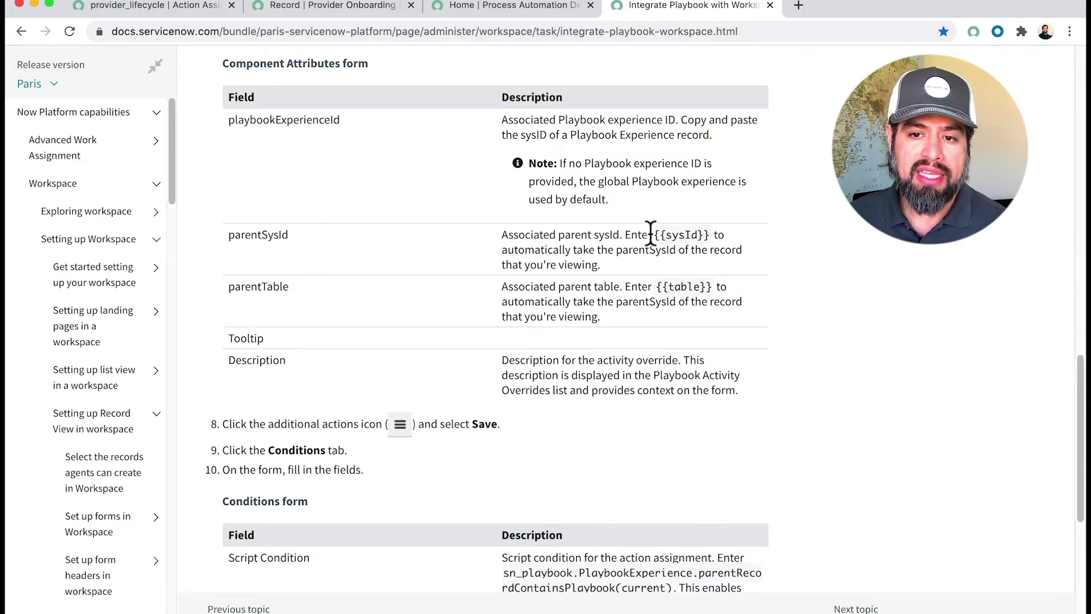
drag(653, 234, 709, 234)
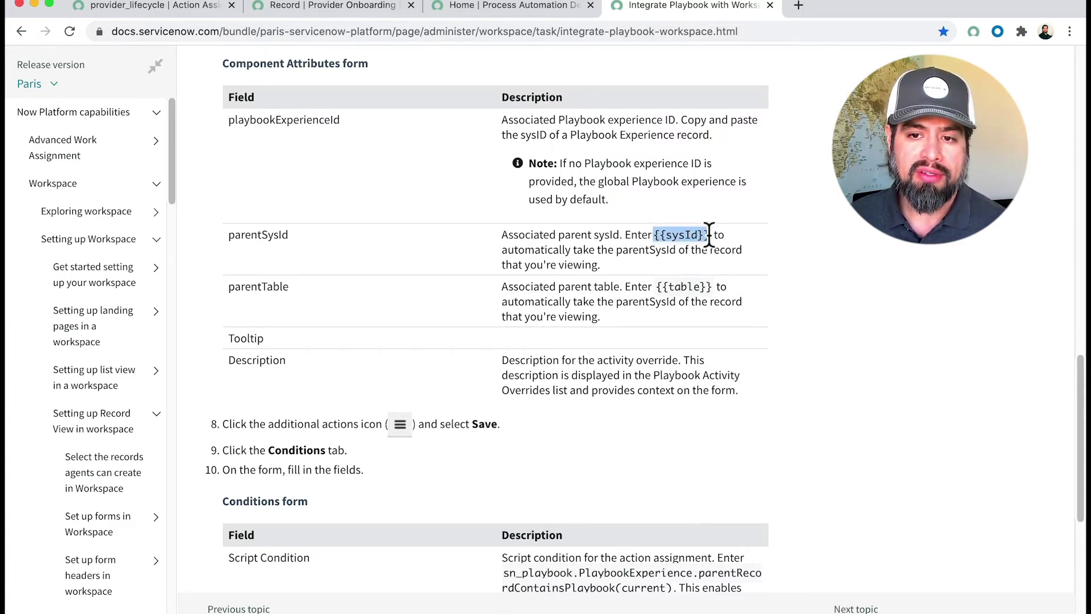
click(709, 234)
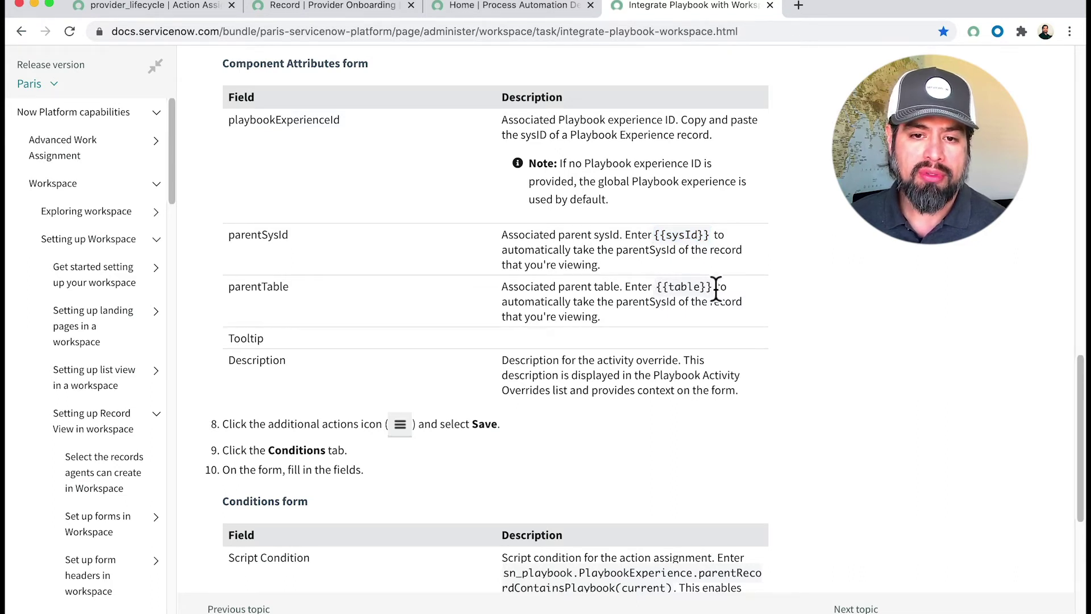
scroll(716, 290, down, 1)
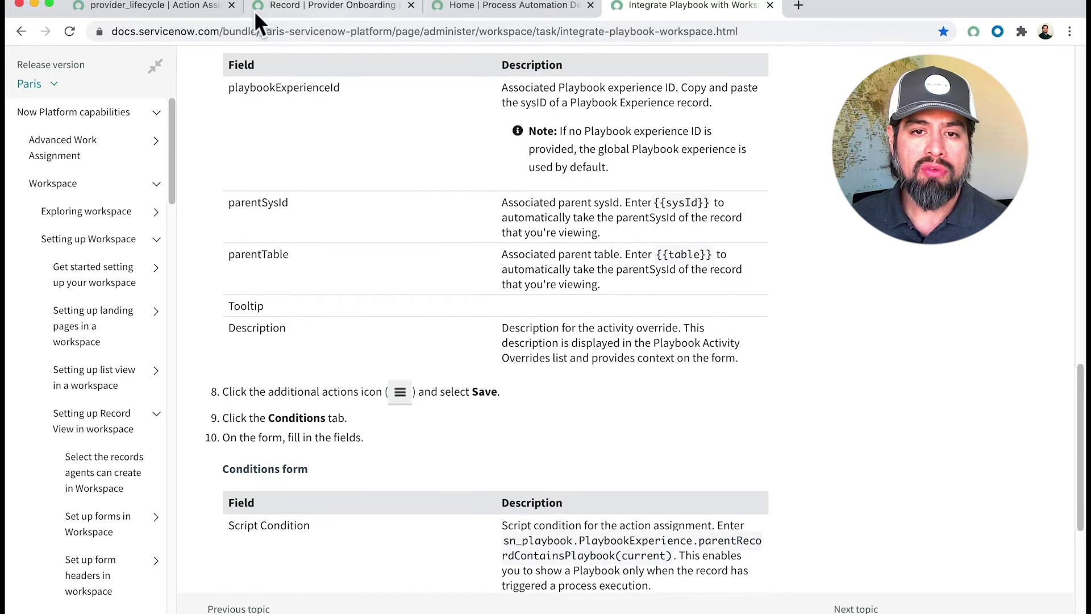
click(150, 8)
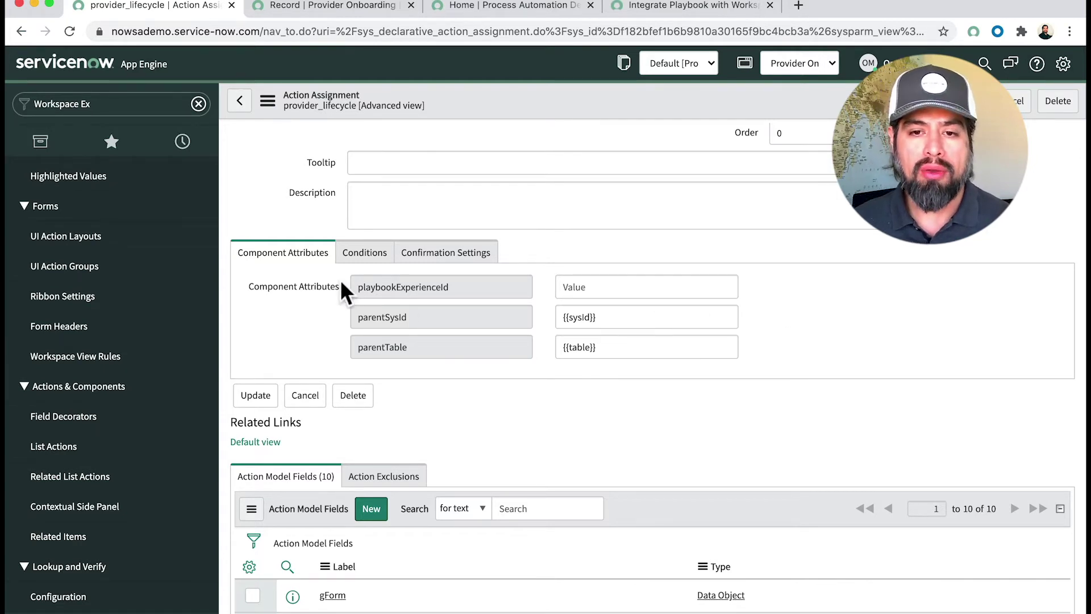
- Show the Conditions tab and select the parentRecordContainsPlaybook(current) script condition text
click(365, 256)
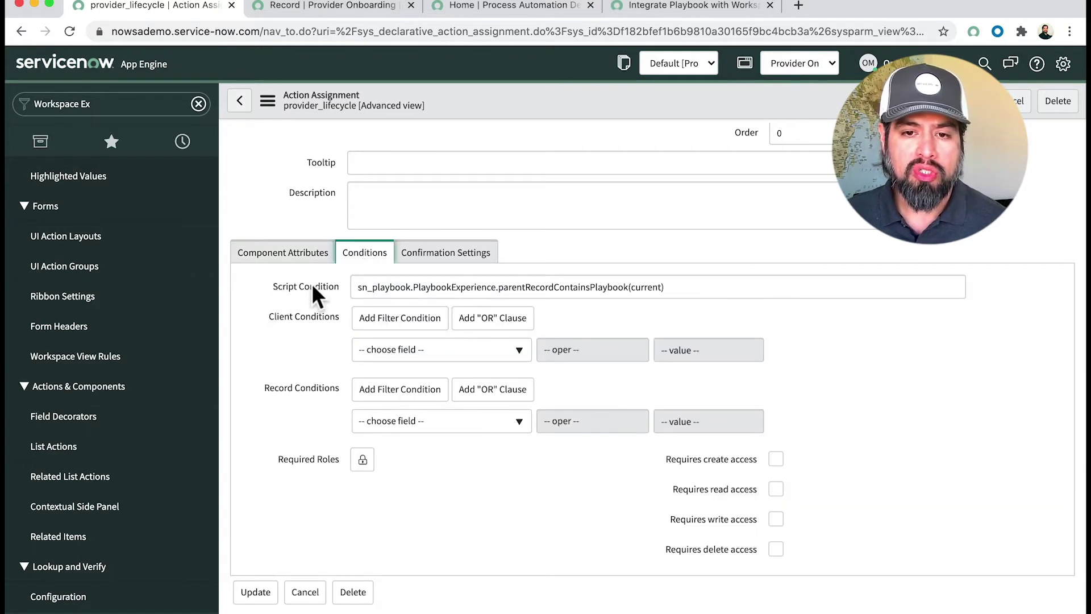
drag(714, 279, 162, 303)
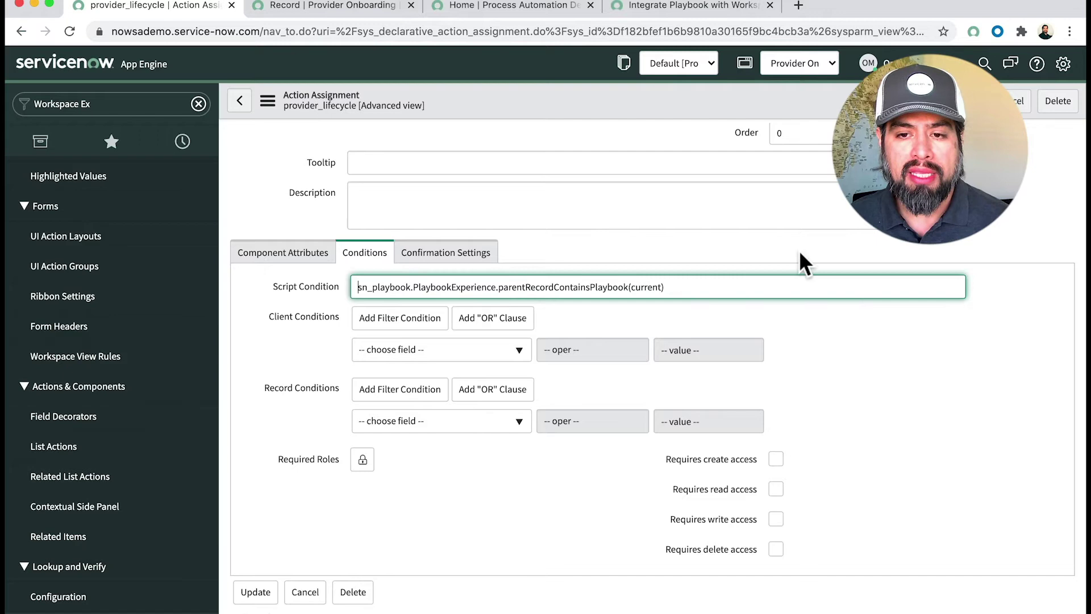
click(779, 282)
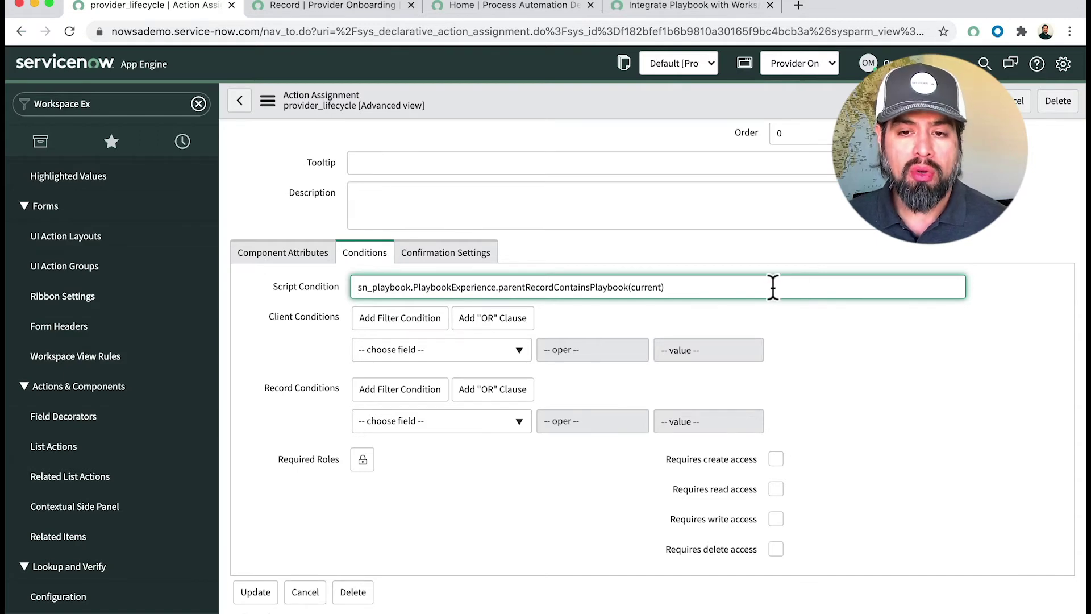
key(super+a)
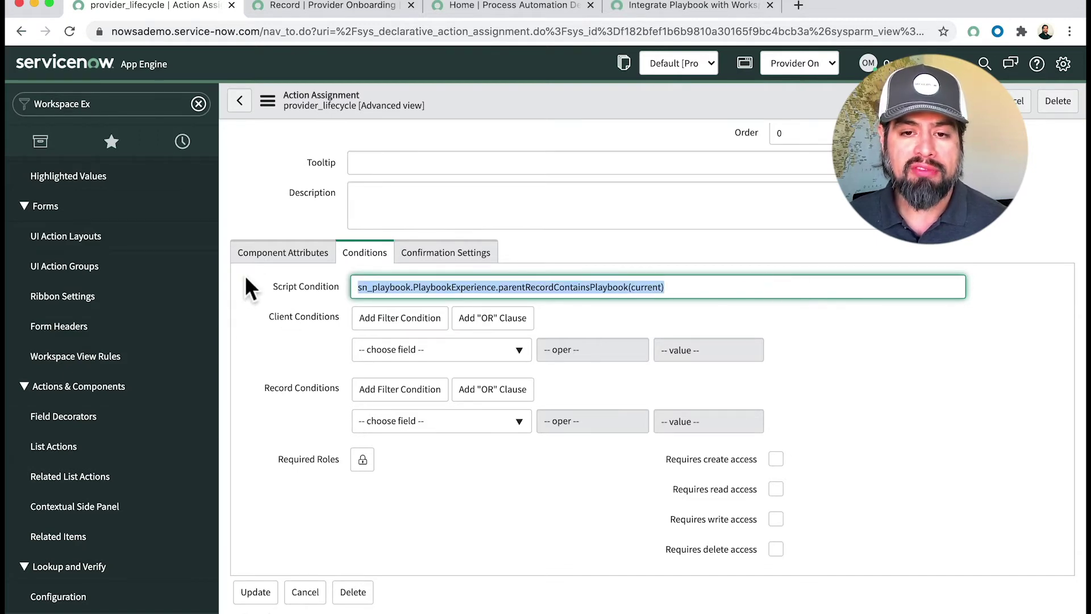
- Compare the docs' Conditions table and script condition code, then return to provider_lifecycle
click(658, 9)
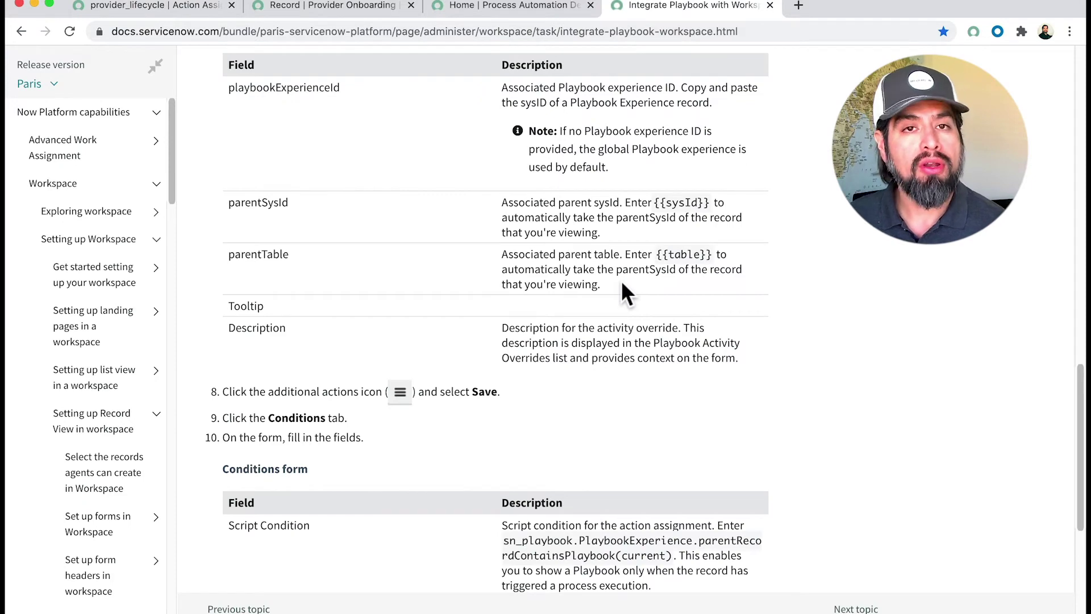
scroll(625, 293, down, 2)
scroll(623, 283, down, 2)
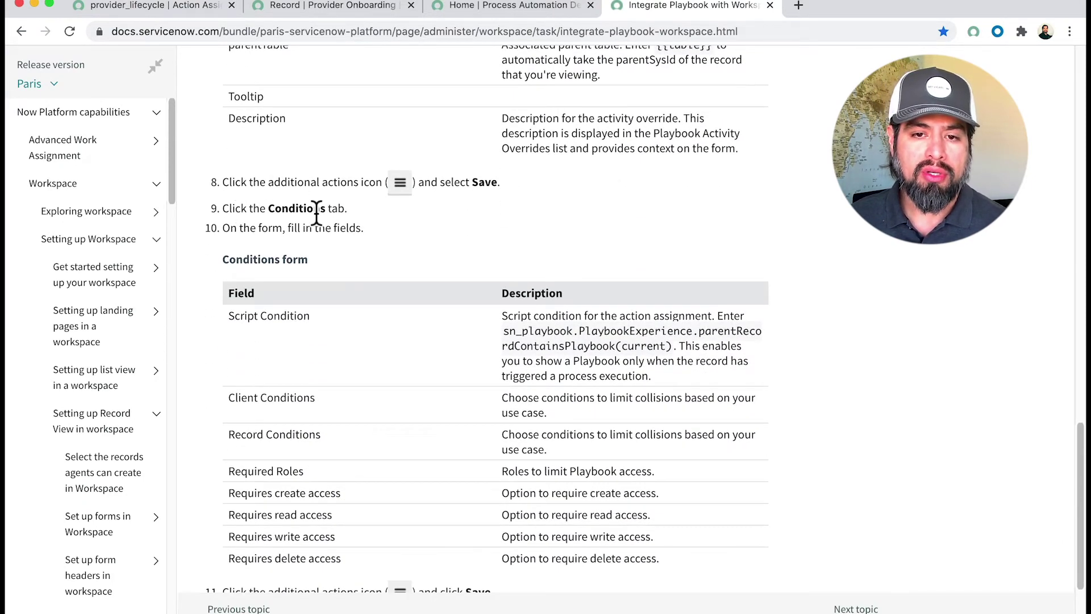
scroll(314, 210, down, 1)
scroll(315, 212, down, 2)
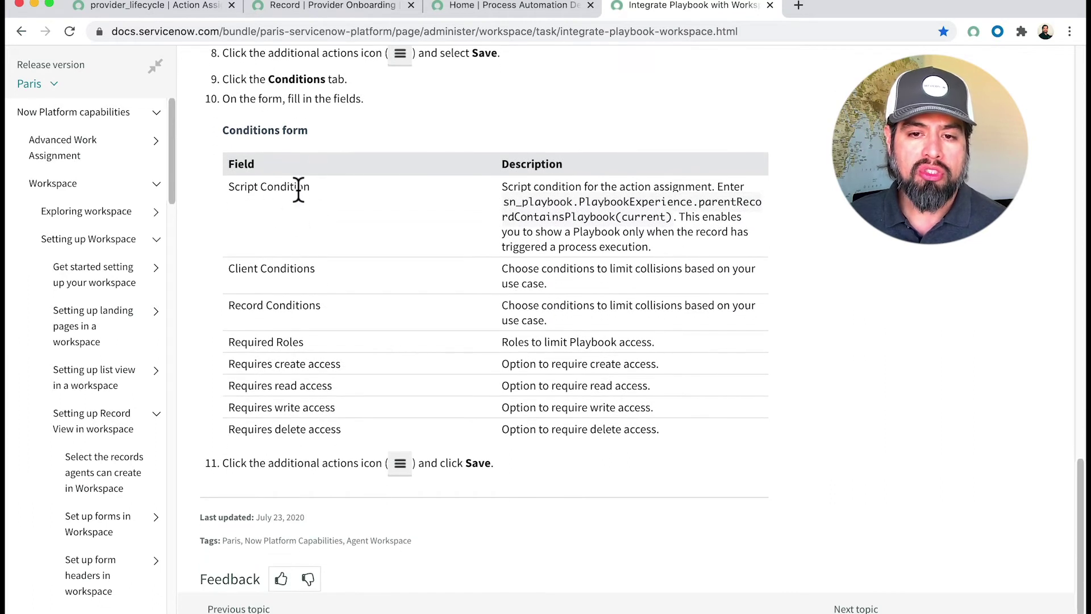
drag(503, 201, 676, 217)
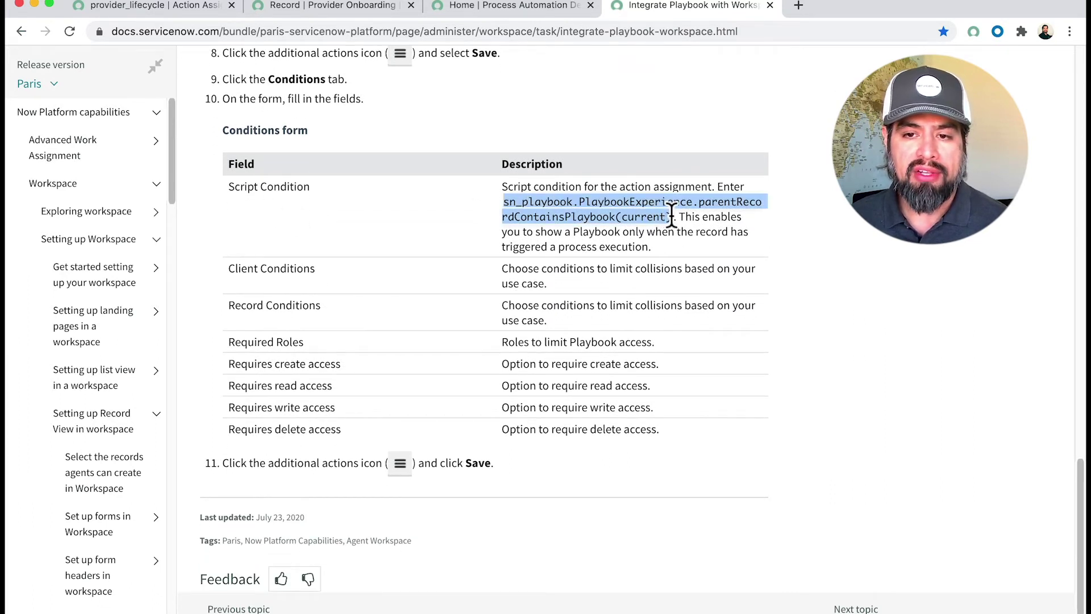
click(735, 250)
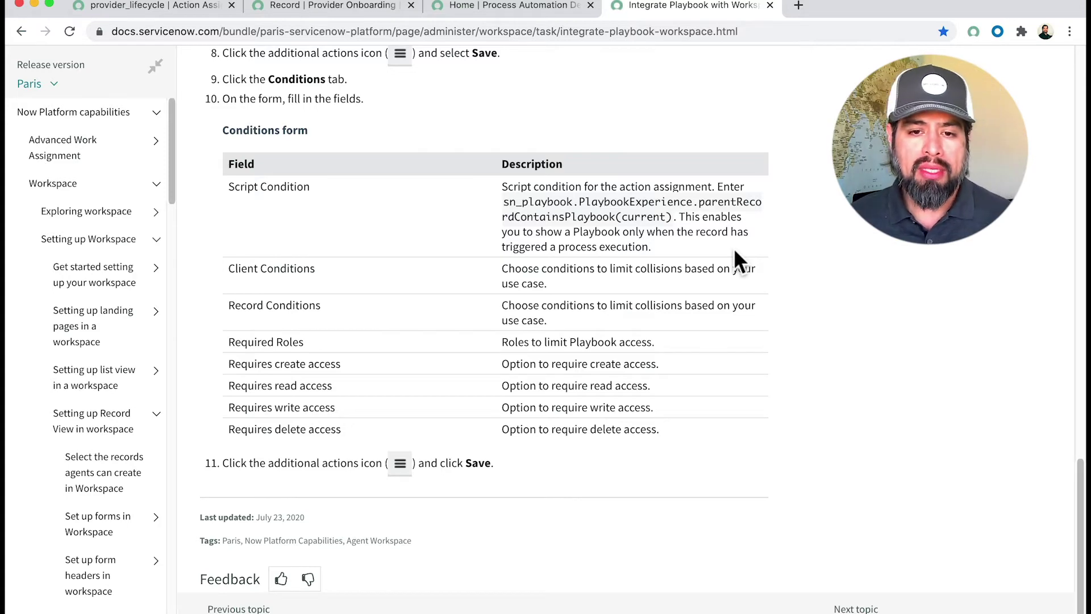
scroll(734, 250, down, 3)
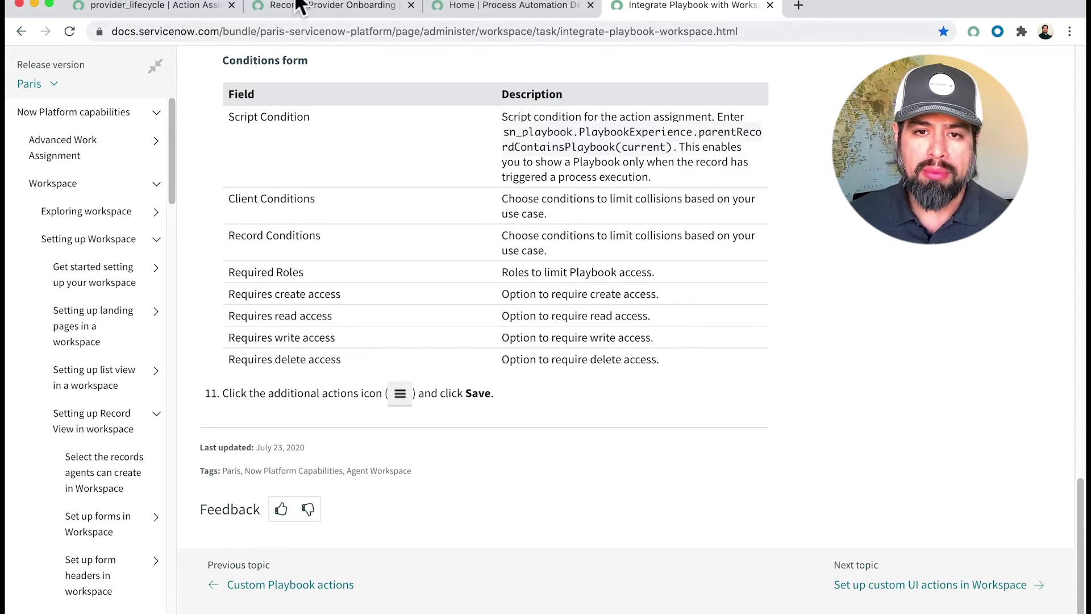
click(154, 6)
- Review the unchanged action assignment and PRO0001028 record, then list the multi-flow processes
click(783, 325)
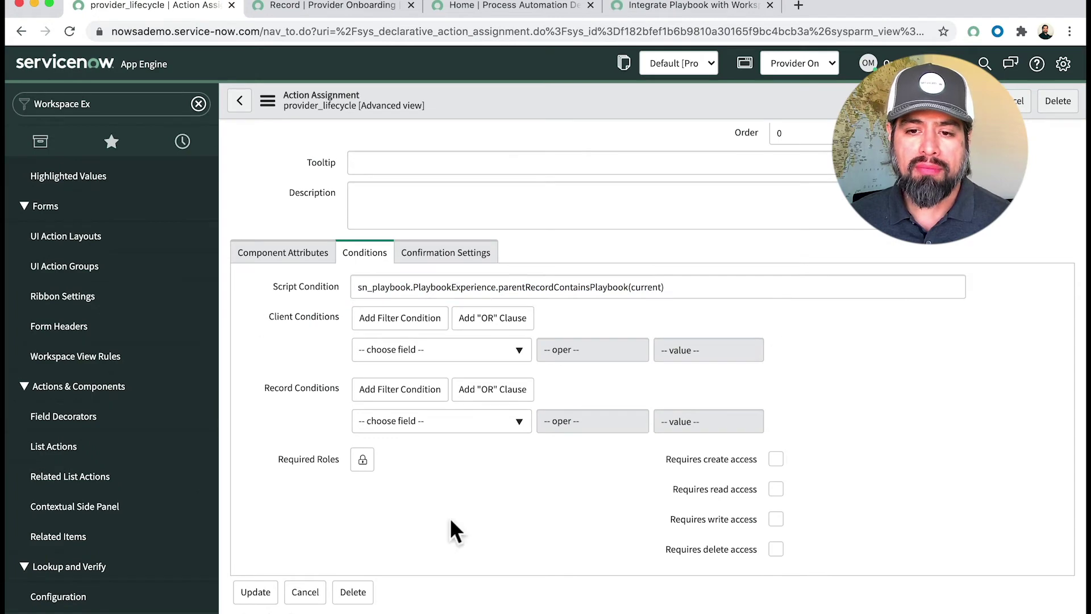
scroll(610, 535, down, 3)
scroll(610, 535, up, 5)
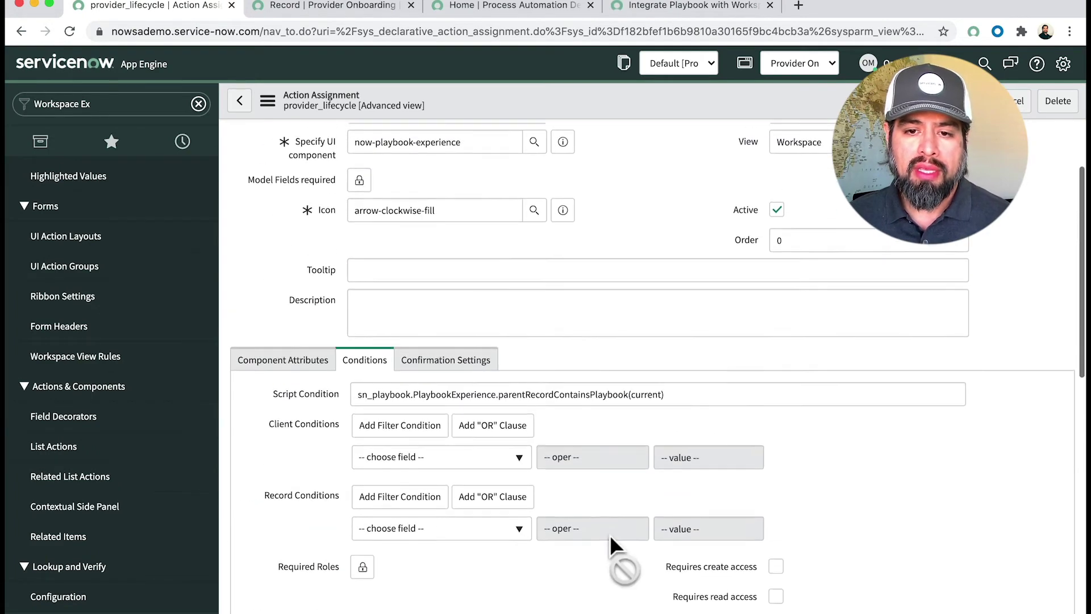
scroll(609, 534, up, 2)
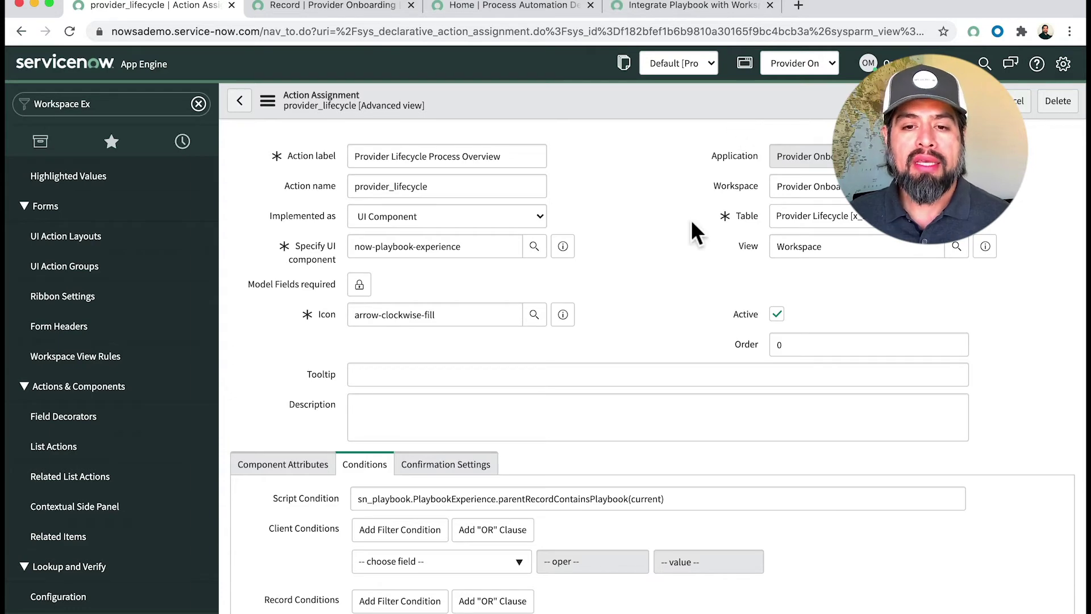
scroll(694, 231, down, 3)
scroll(694, 231, up, 3)
click(112, 103)
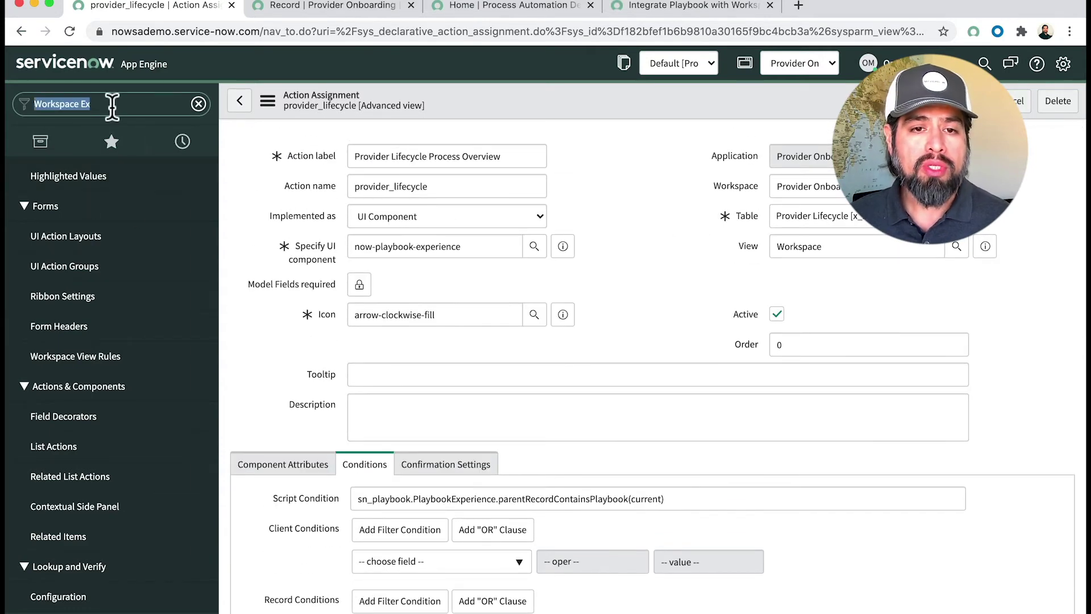
scroll(109, 296, up, 10)
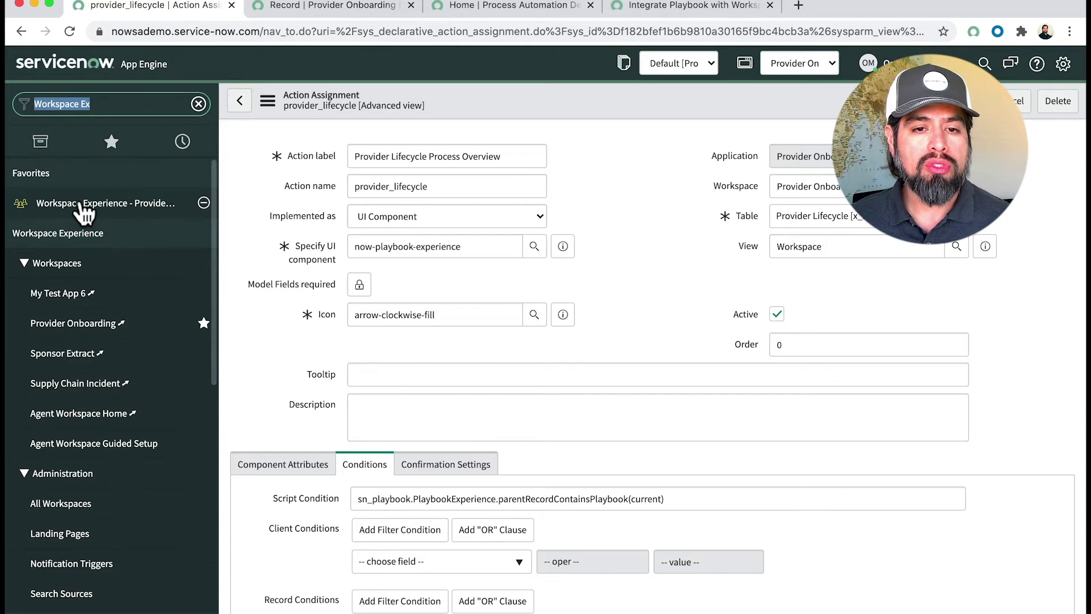
click(302, 5)
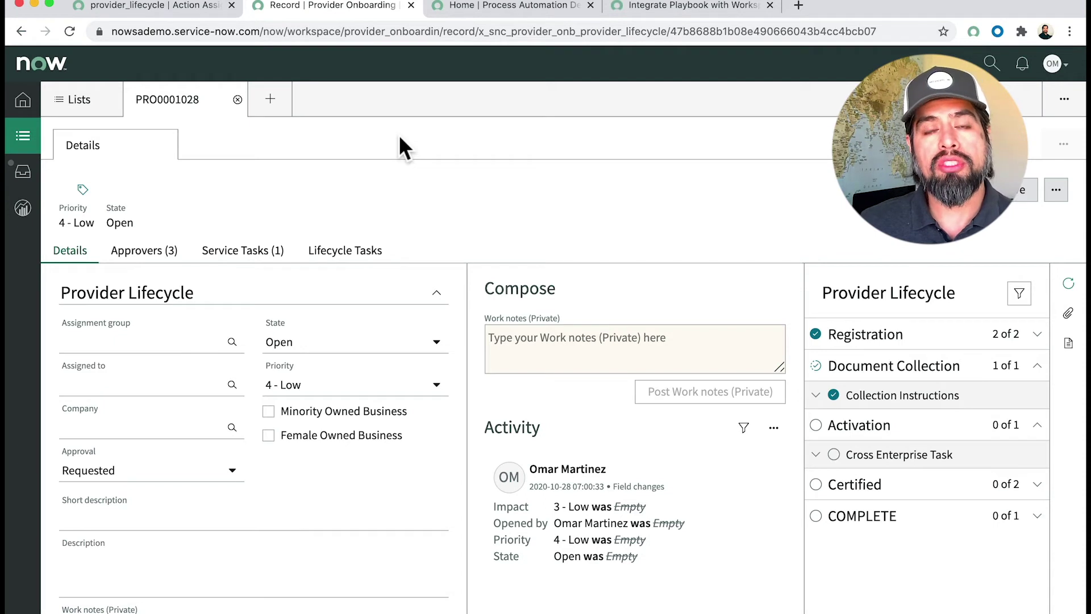
click(499, 6)
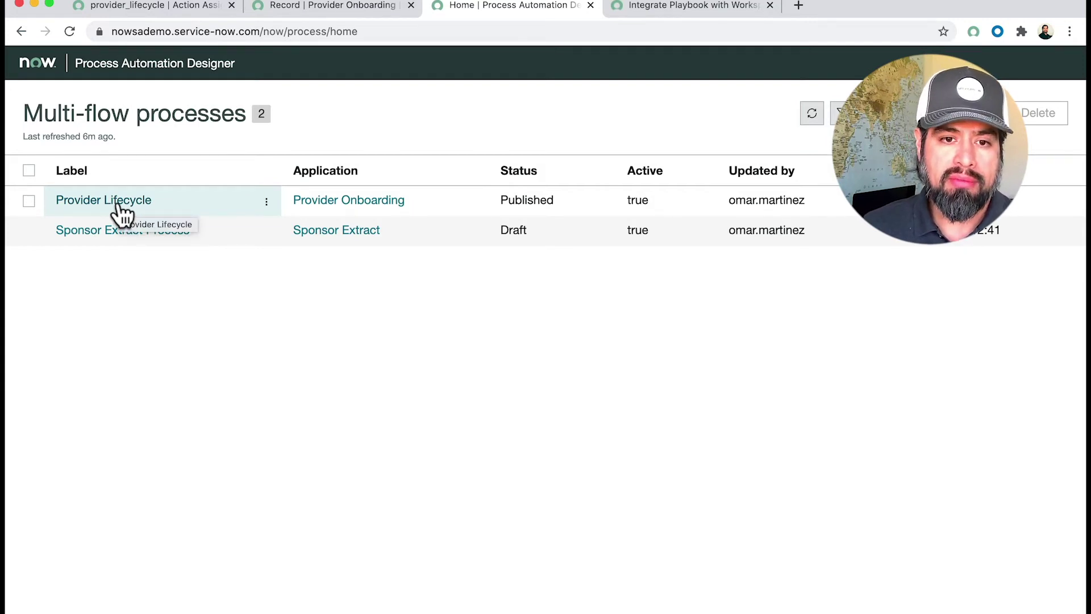
- Open the Provider Lifecycle process and review its record-create trigger properties without changes
click(118, 205)
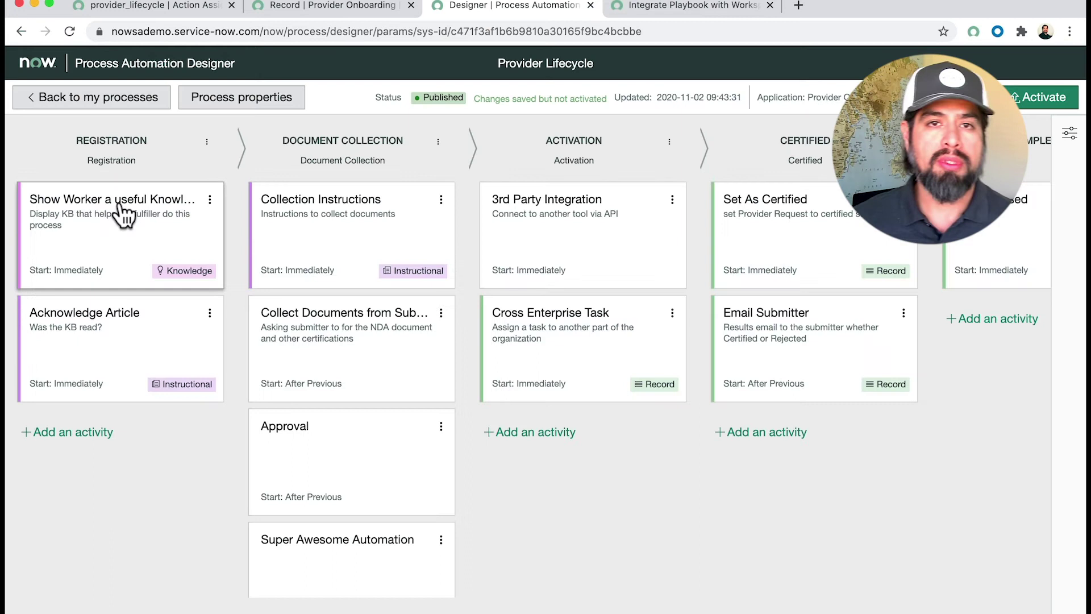
click(238, 103)
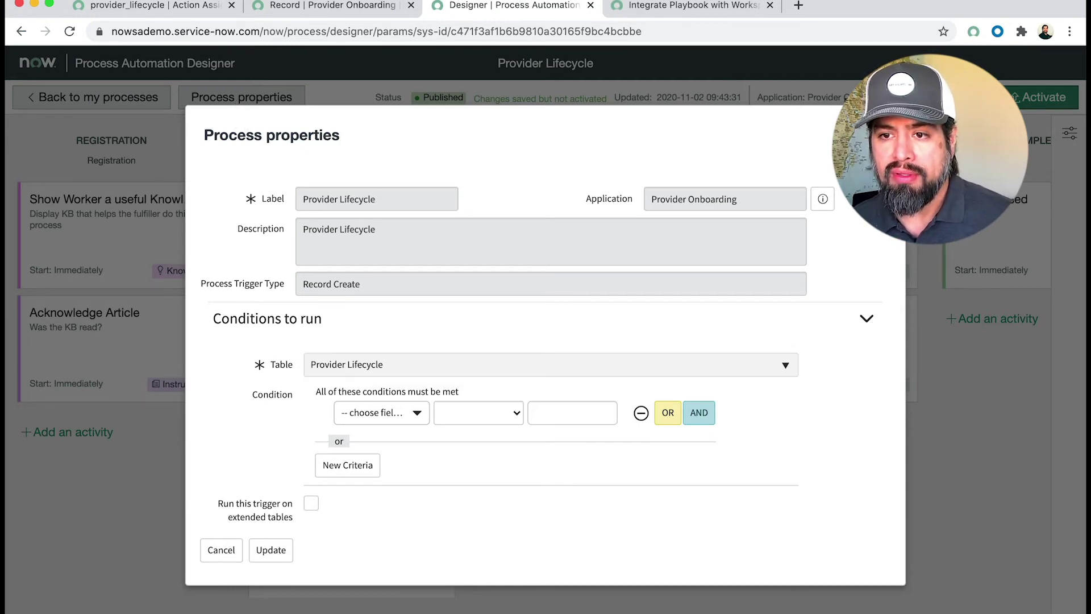
key(Escape)
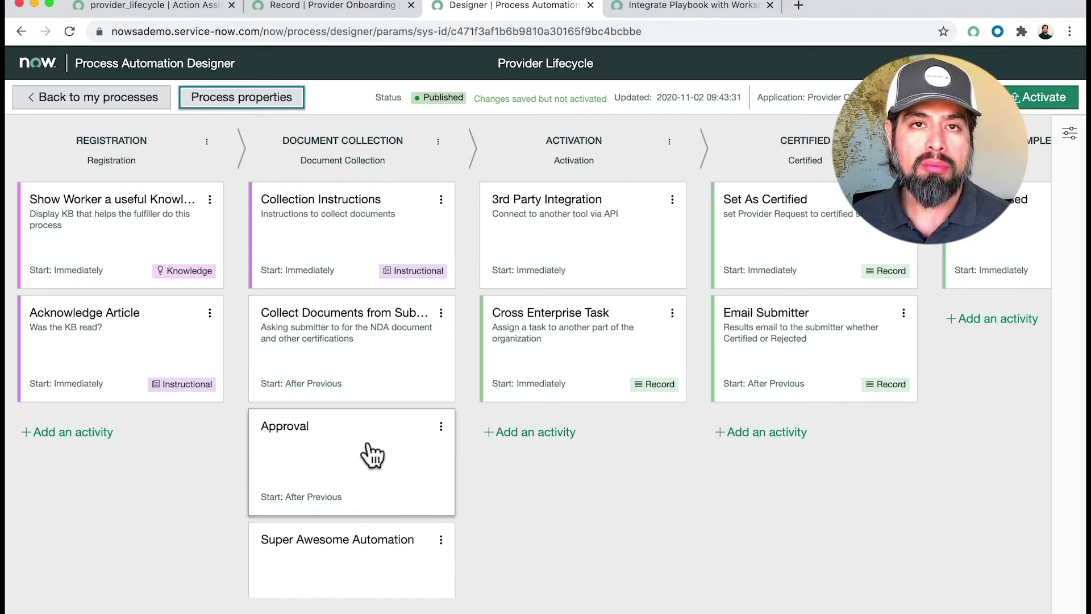
- Browse the Registration activity list, then dismiss it without adding anything
click(94, 437)
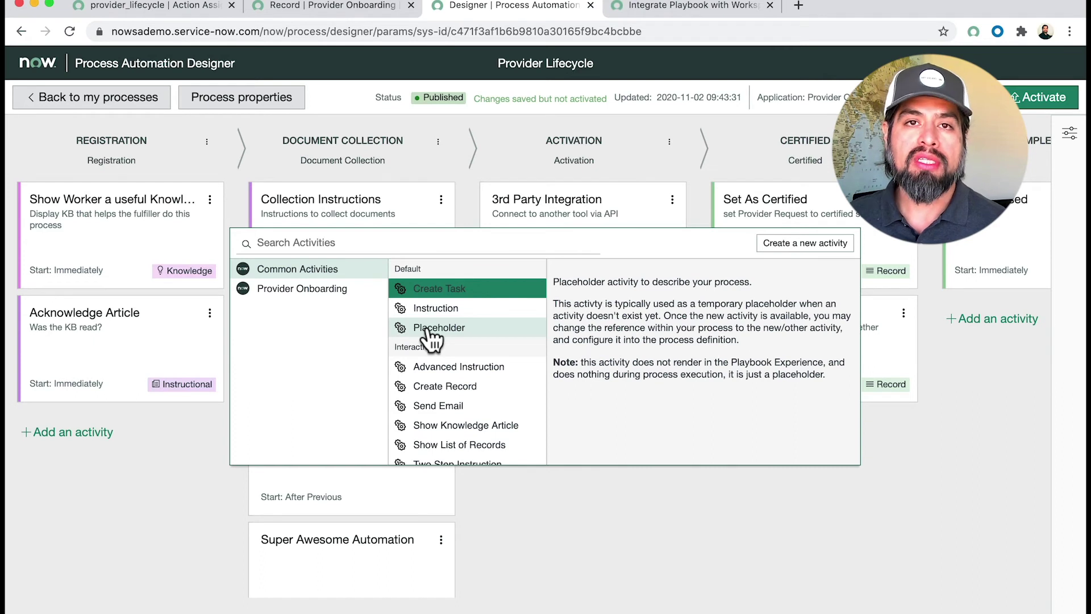
click(173, 601)
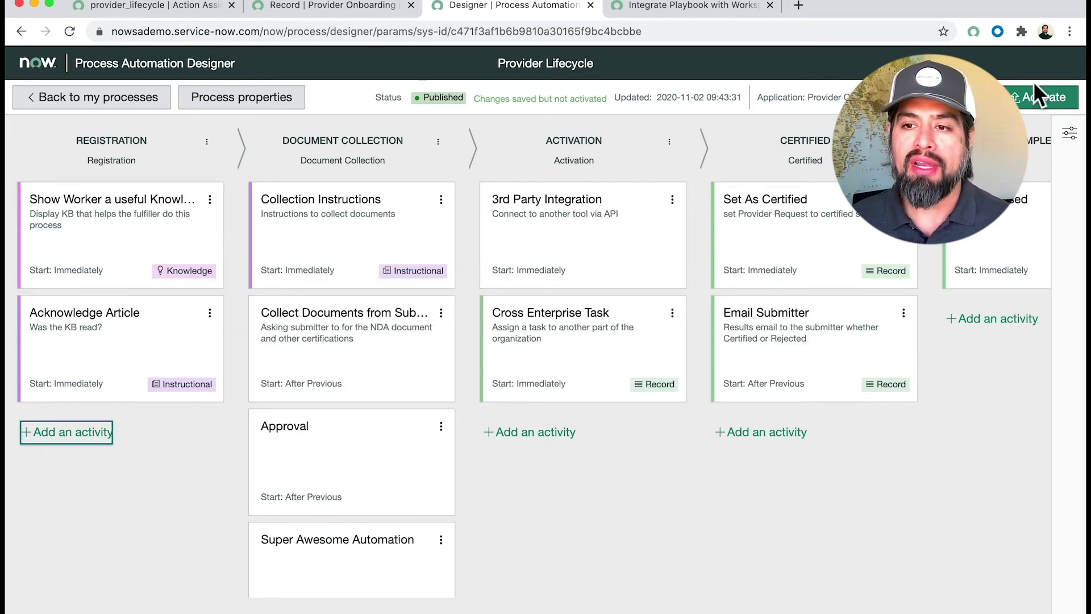
click(1072, 111)
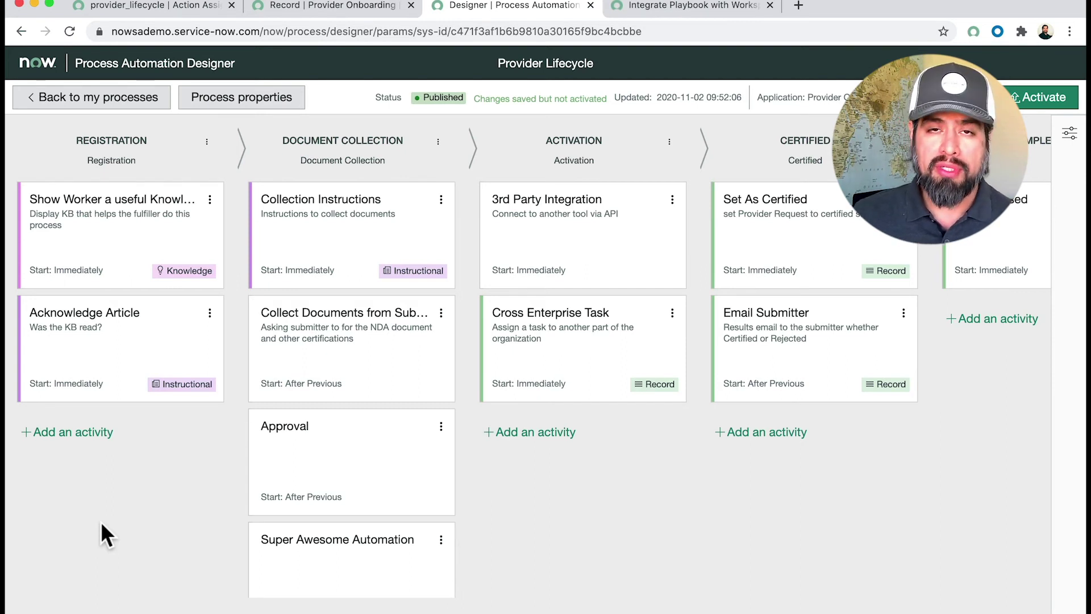
- Add an Instruction activity to Registration described 'my first test' and save it
click(79, 432)
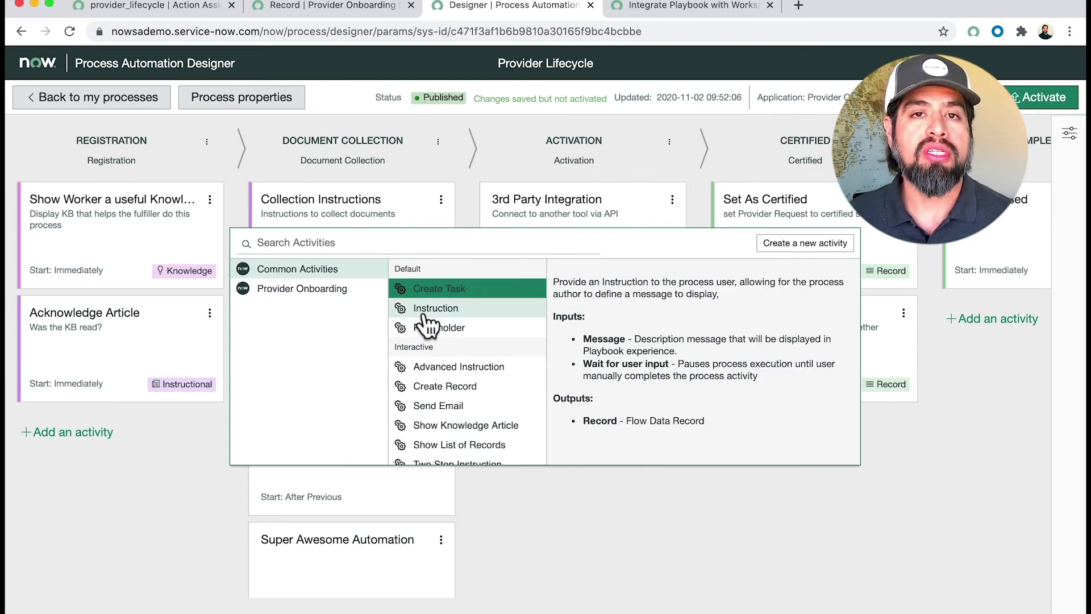
click(426, 309)
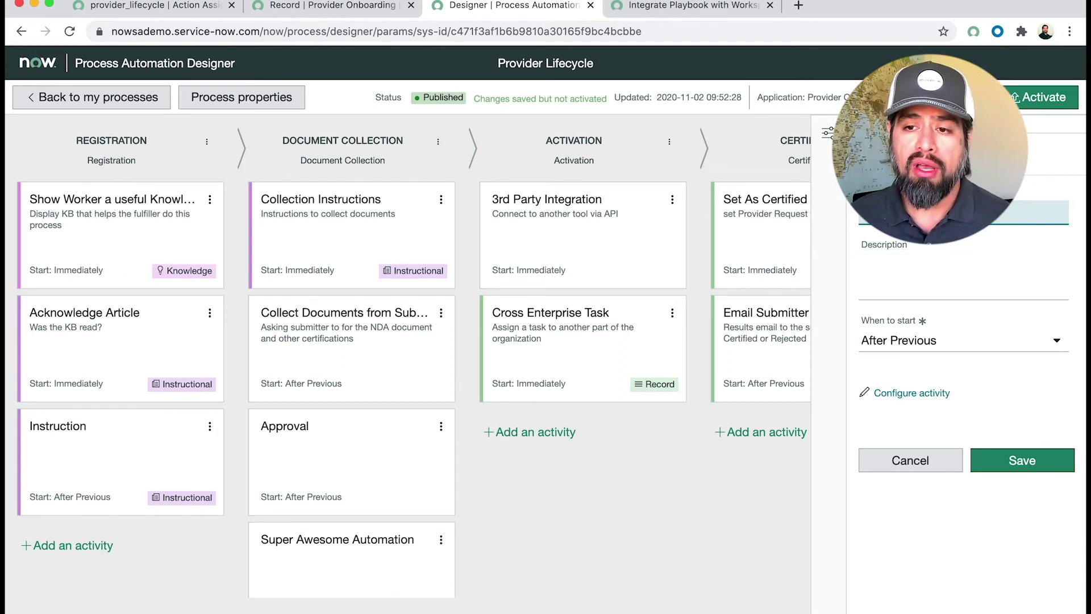
click(904, 291)
text(my )
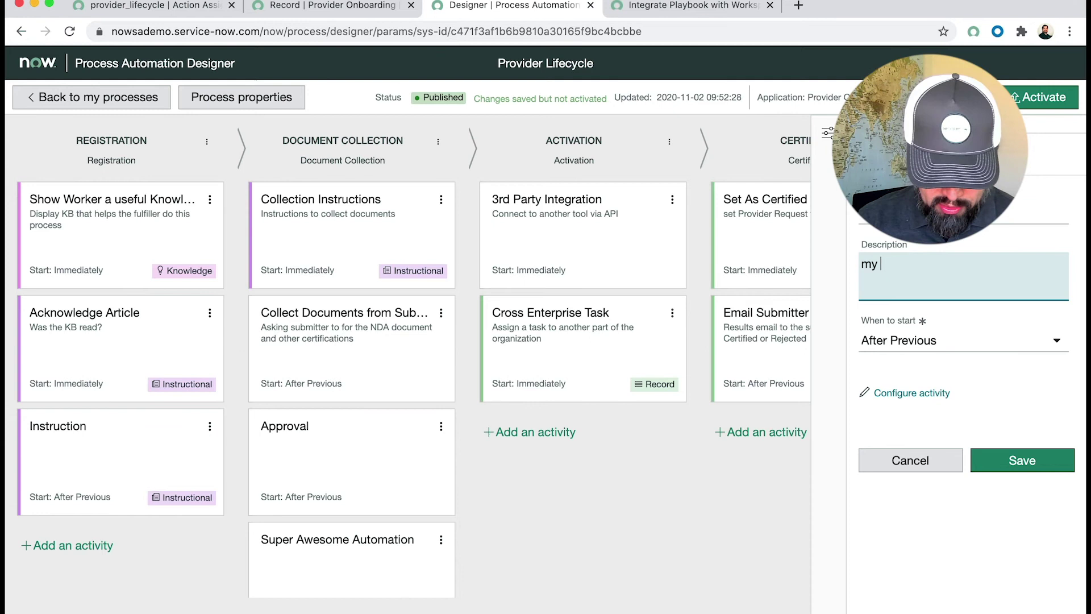
text(first test)
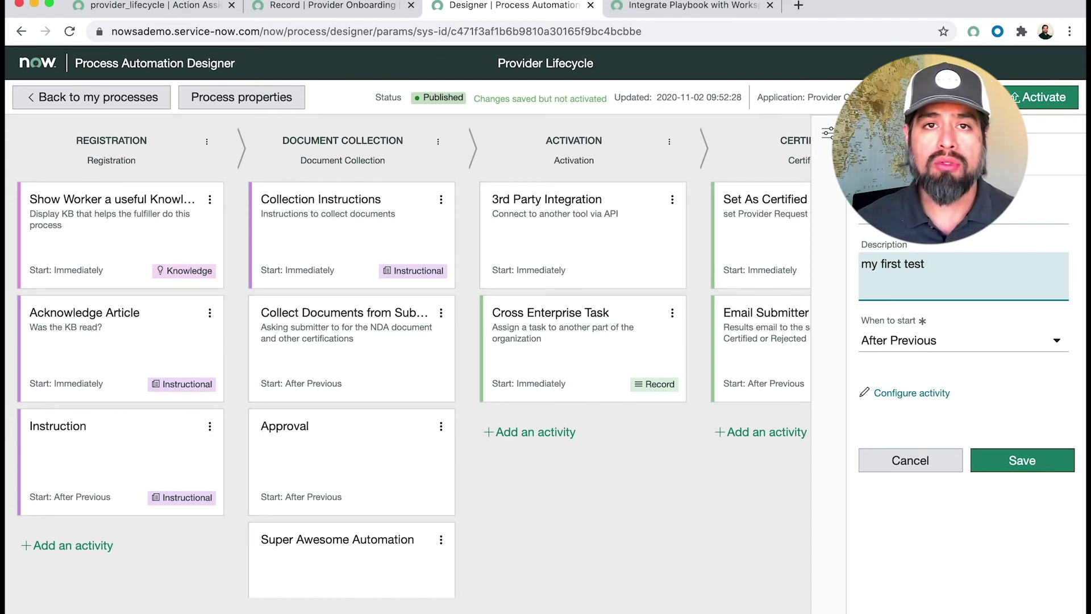
click(1020, 531)
click(1021, 471)
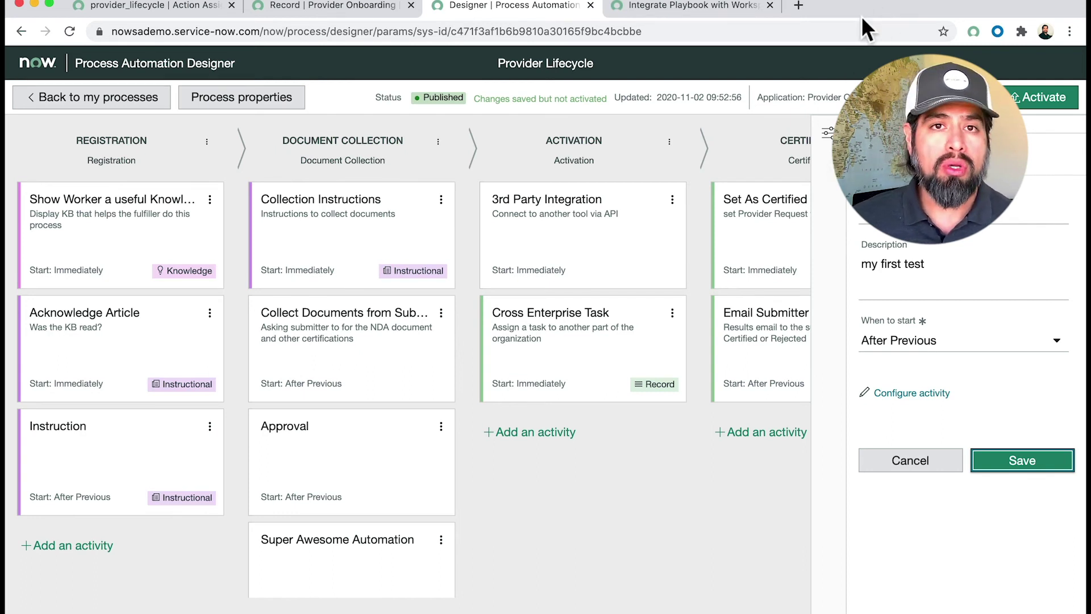
- Create a new Provider Lifecycle record form, defaulting to State Open and Priority 4 - Low
click(299, 8)
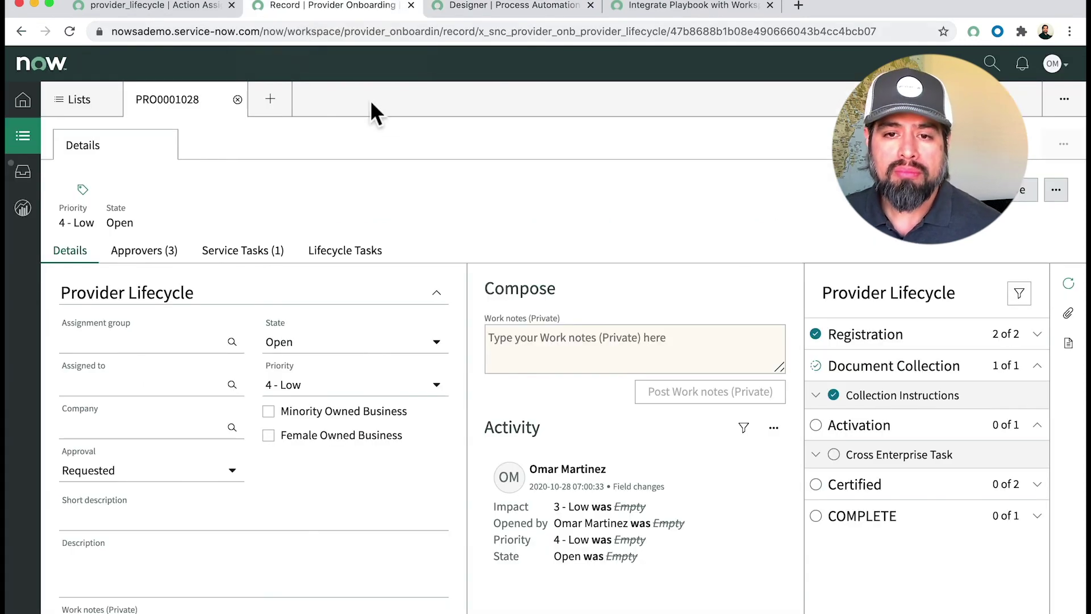
click(284, 103)
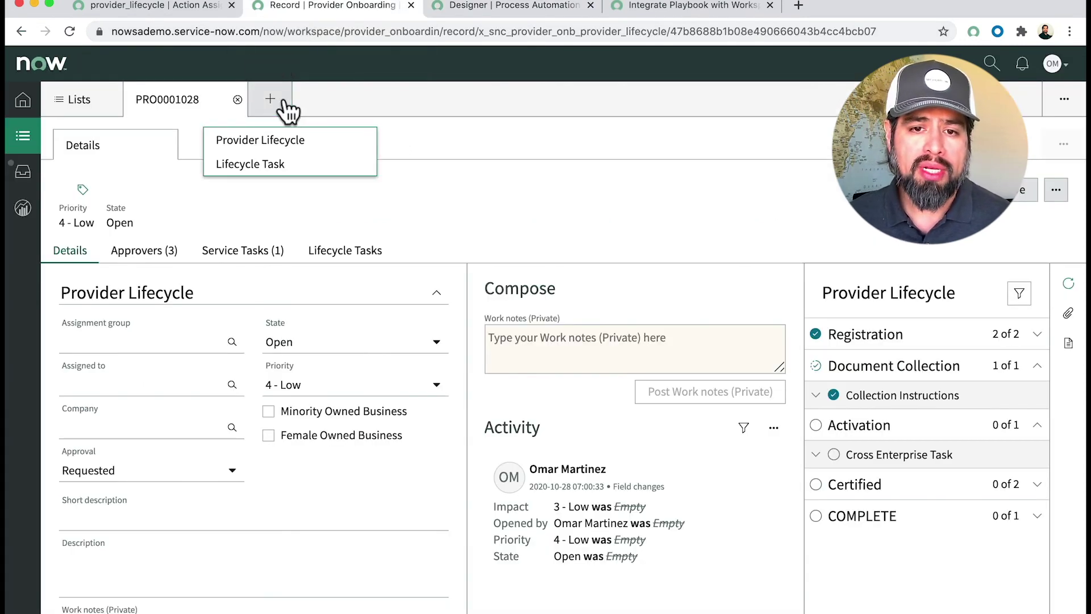
click(277, 142)
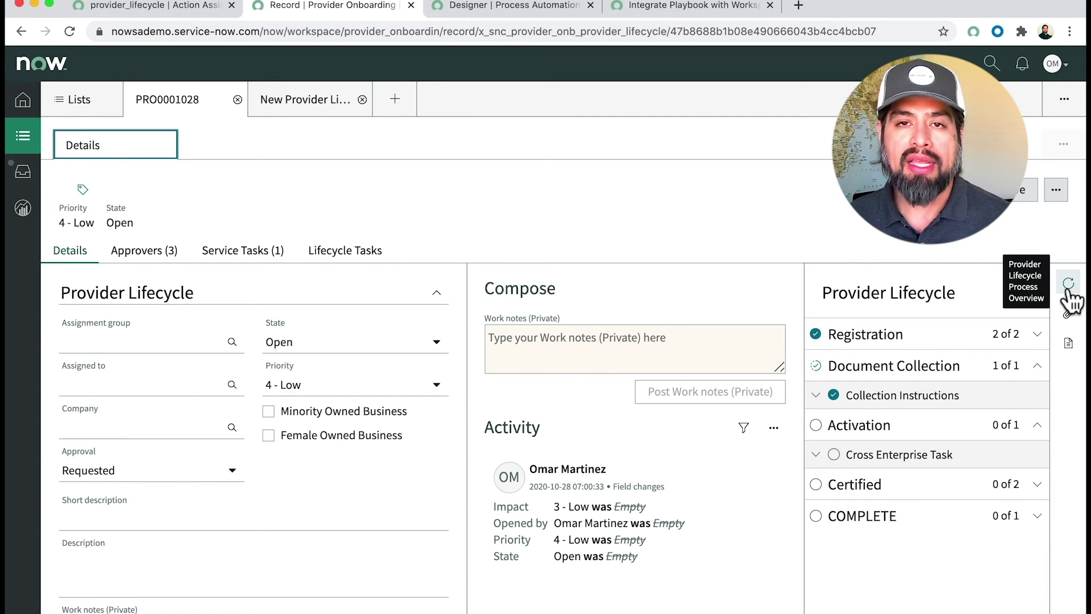
click(297, 105)
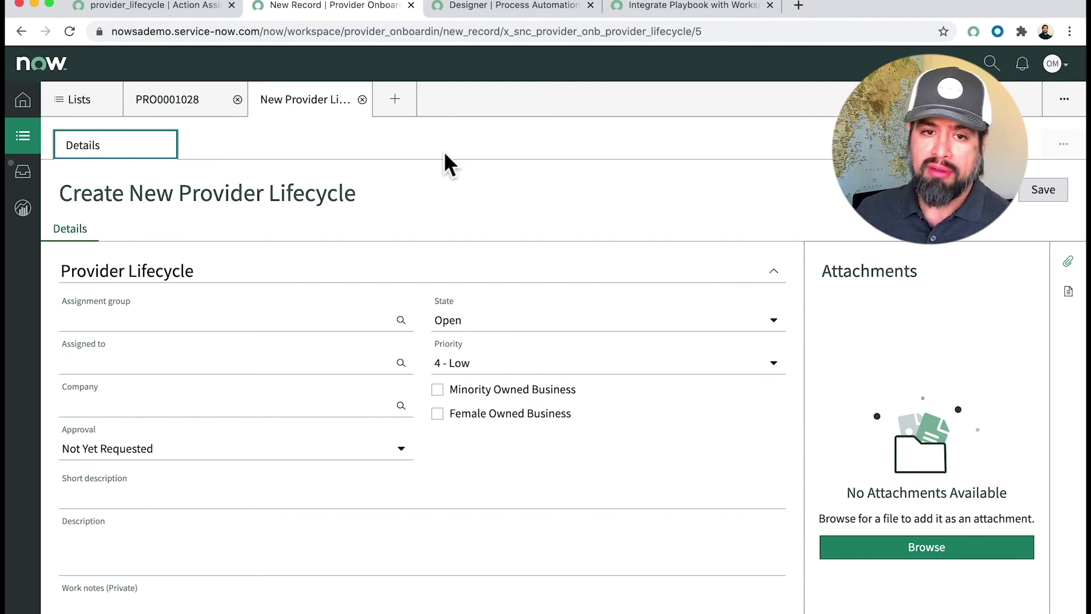
- Save the blank Provider Lifecycle record so it becomes PRO0001030
click(1037, 196)
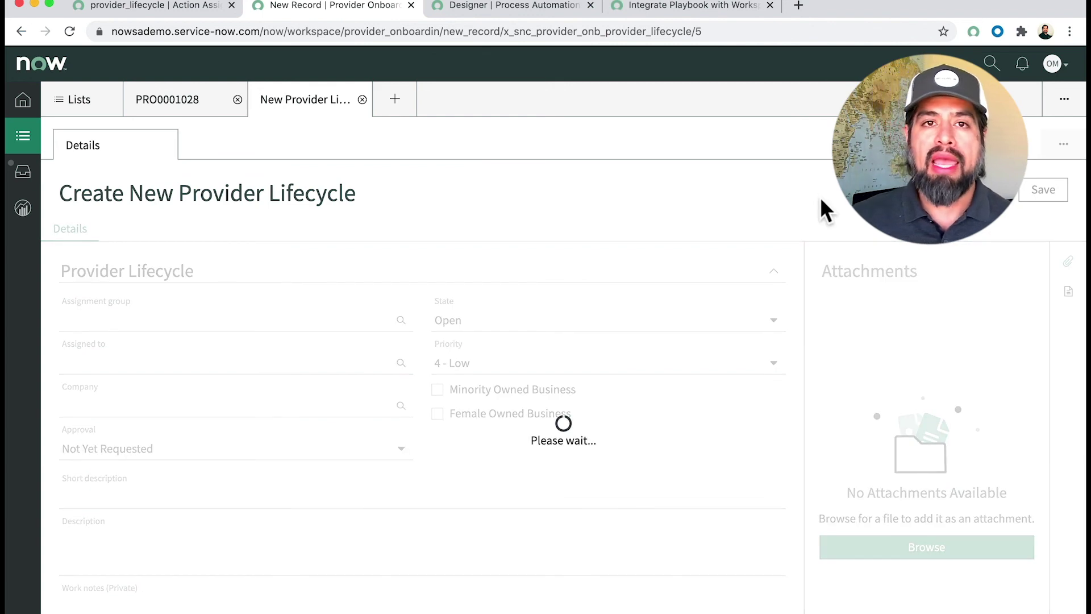